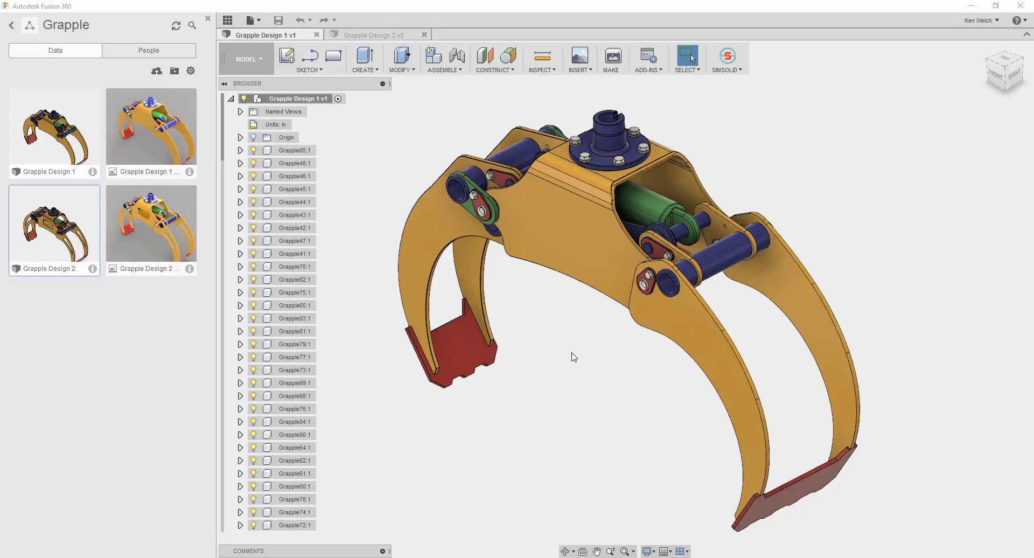
- Enable the SIMSOLID add-in in Fusion 360's Scripts and Add-Ins manager
mouse_move(559, 327)
middle_mouse_down("shift")
mouse_move(568, 321)
mouse_move(548, 313)
mouse_move(556, 329)
middle_mouse_up("shift")
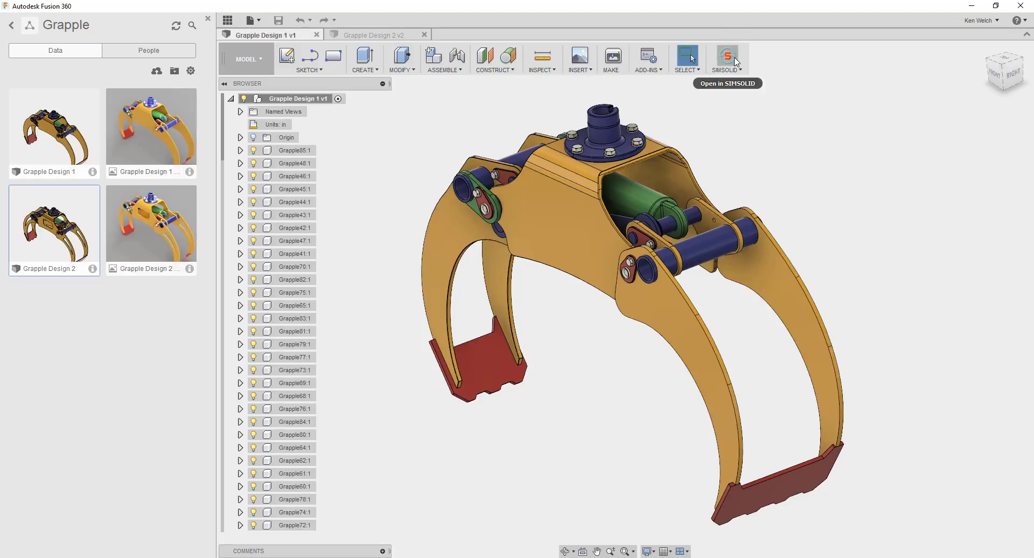
left_click(260, 21)
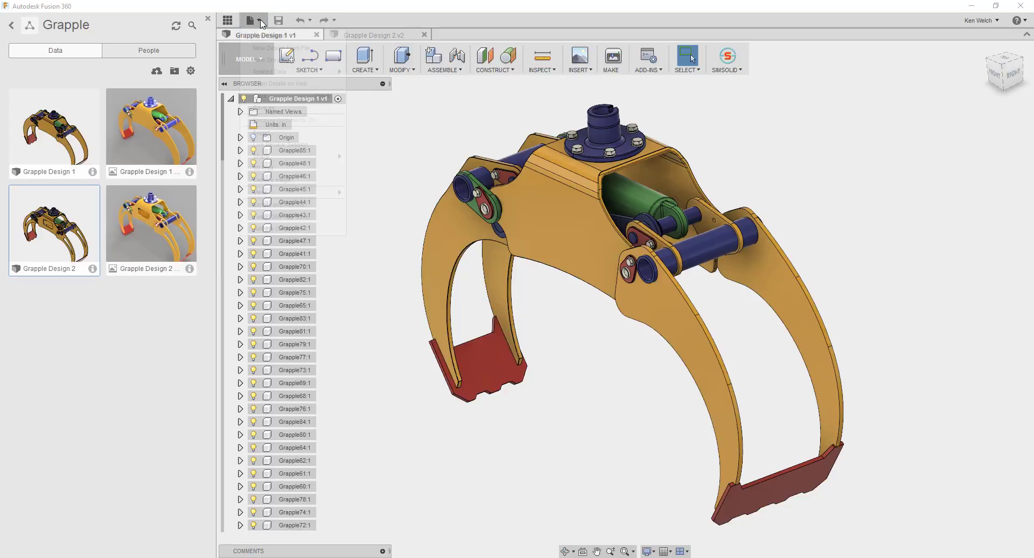
left_click(278, 205)
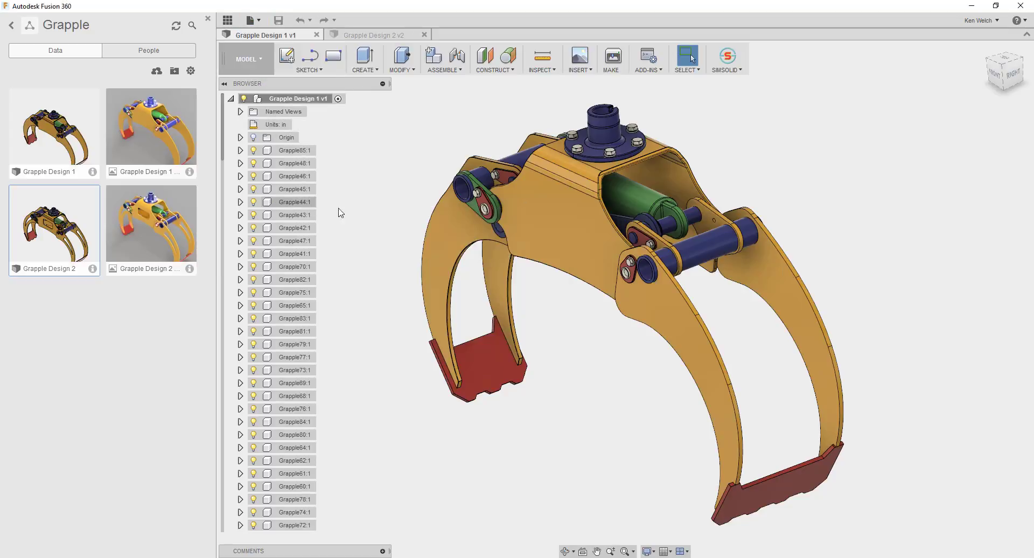
left_click(407, 205)
left_click(411, 299)
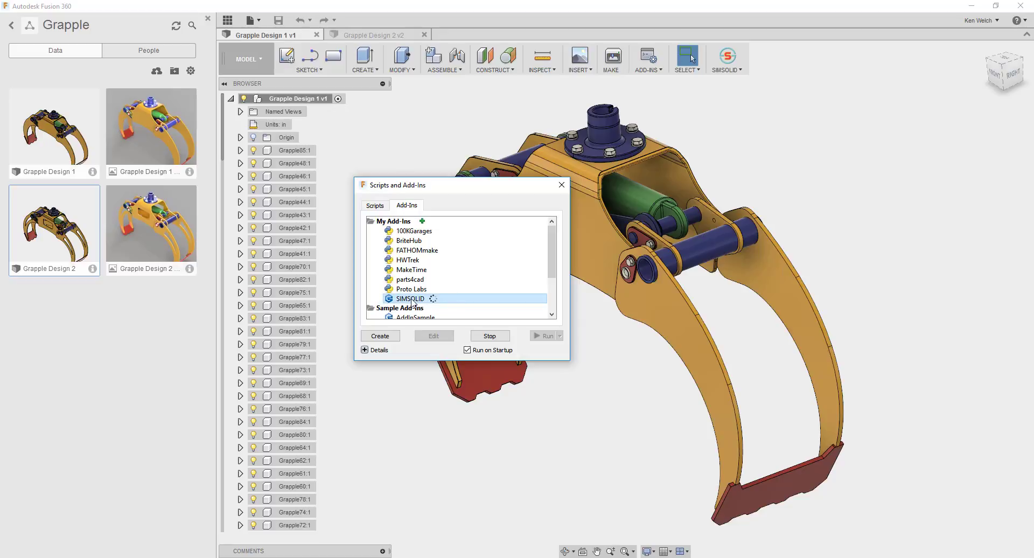
left_click(561, 184)
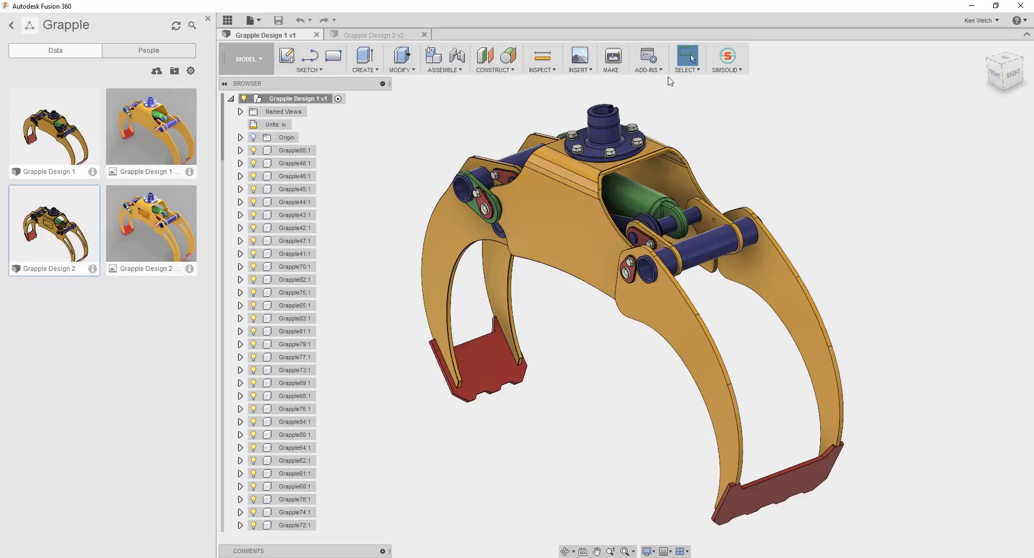
- Open the grapple in SimSolid, accept proximity connections, and colour each part distinctly
left_click(726, 60)
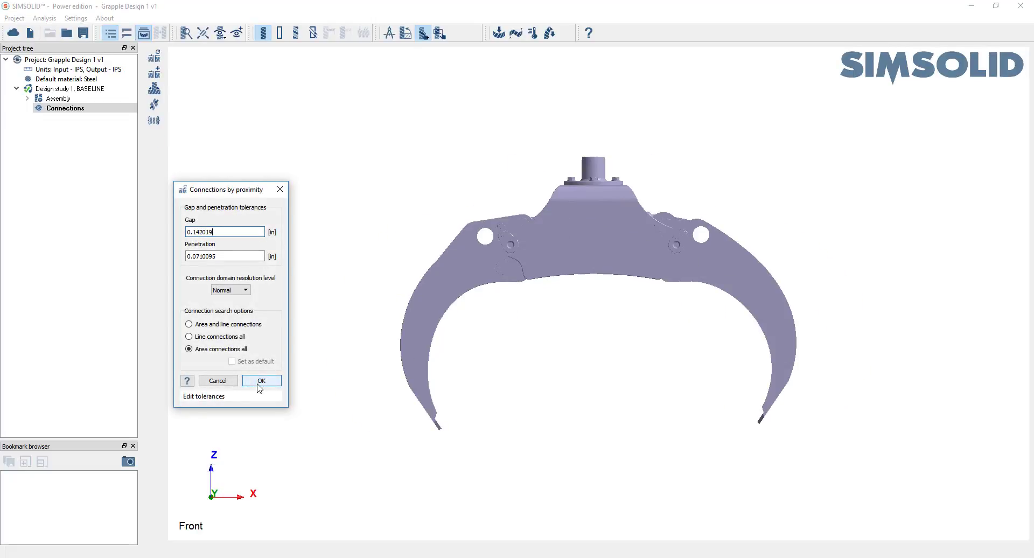
left_click(259, 383)
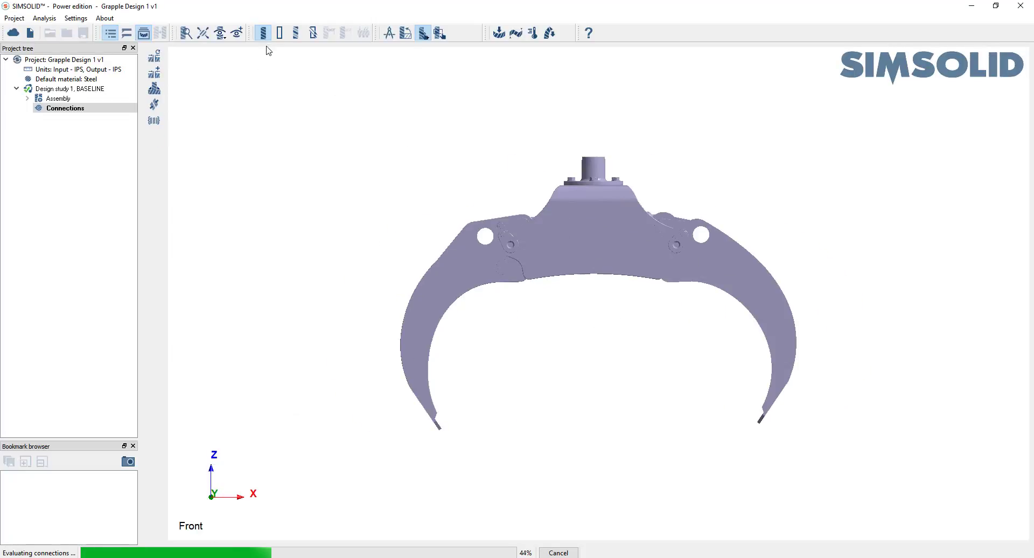
left_click(295, 34)
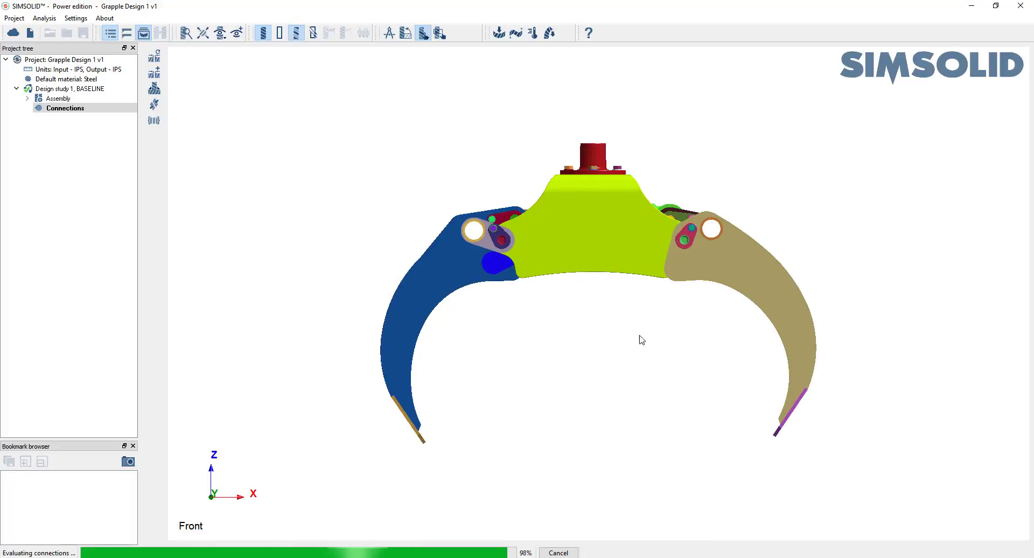
middle_click_drag(619, 361, 478, 352)
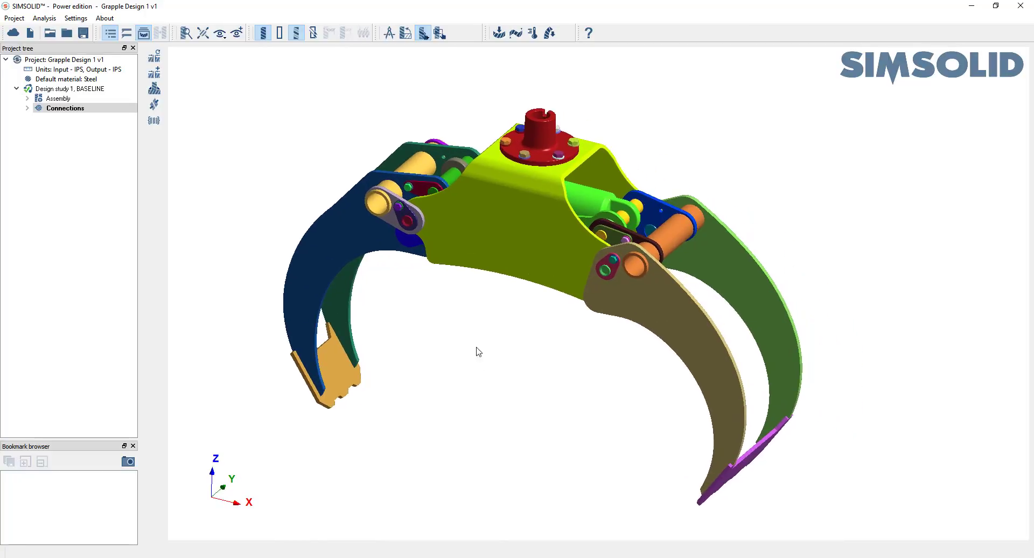
- Add a structural analysis with an immovable constraint on the red hub's top face
left_click(500, 34)
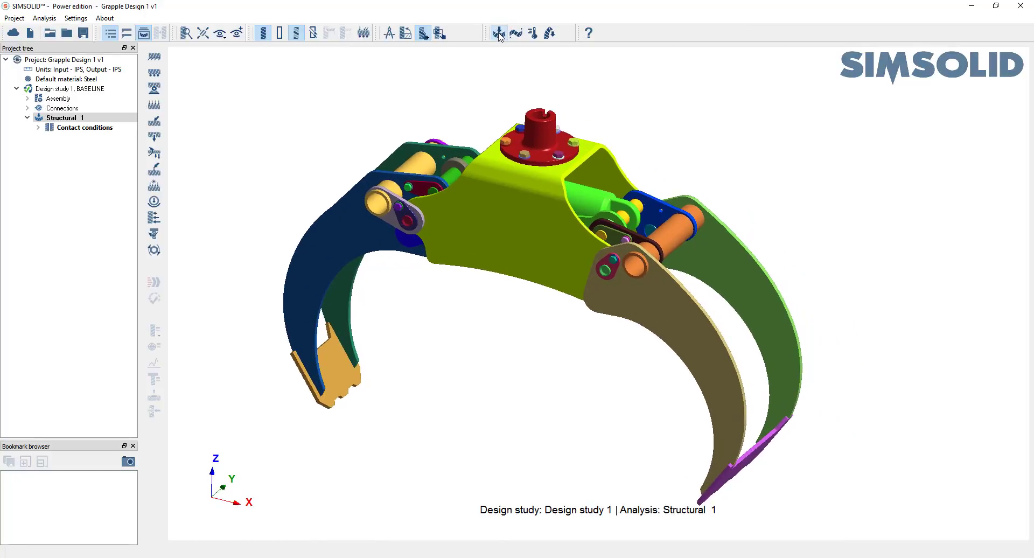
left_click(154, 58)
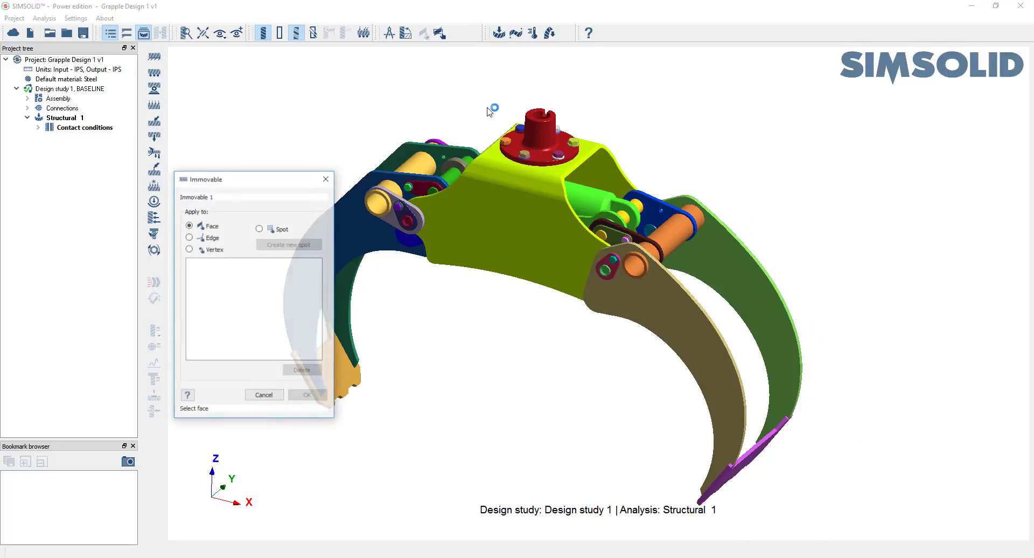
left_click(538, 115)
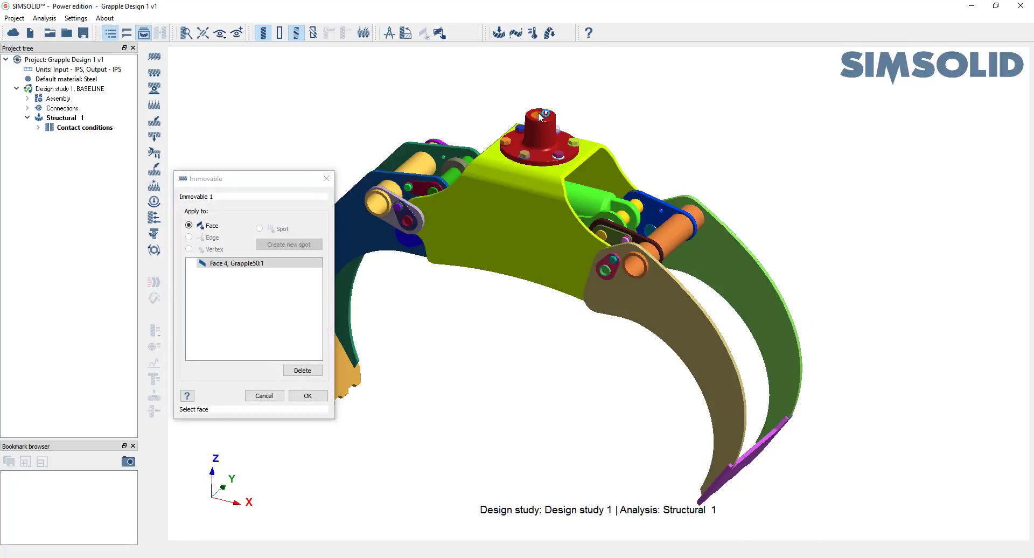
left_click(308, 396)
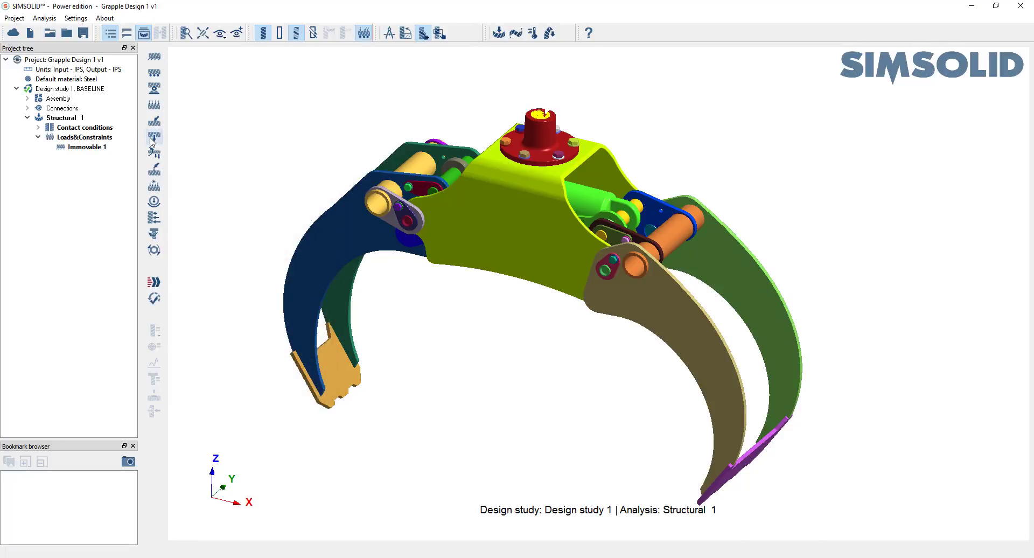
- Load the orange jaw tip with -100 lbf X and the purple jaw with 100 lbf X
left_click(155, 122)
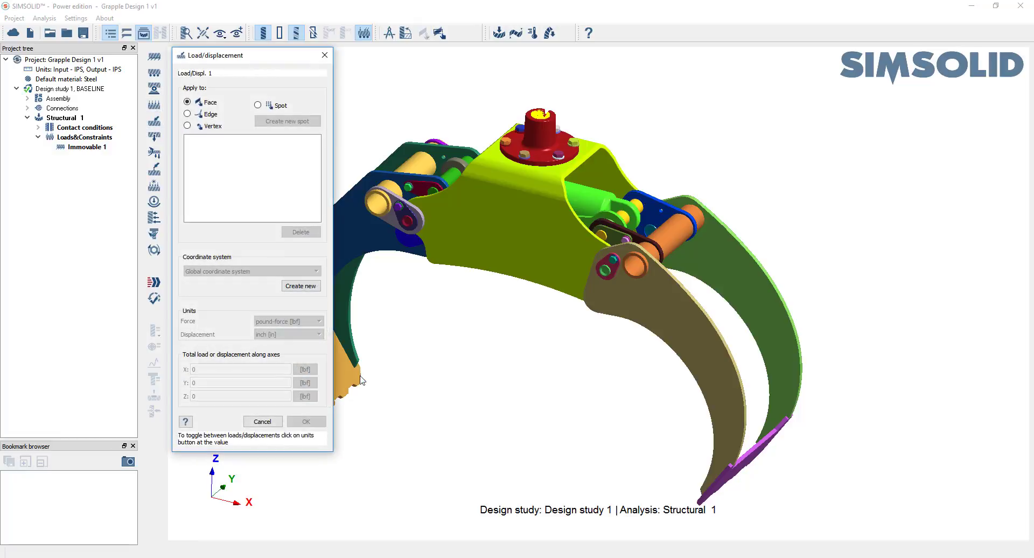
left_click(350, 374)
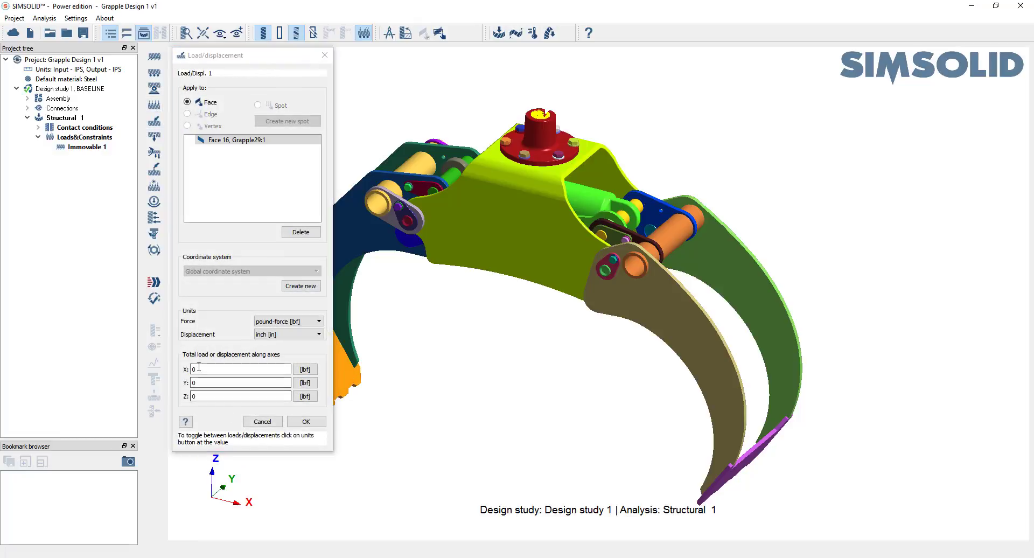
double_click(199, 366)
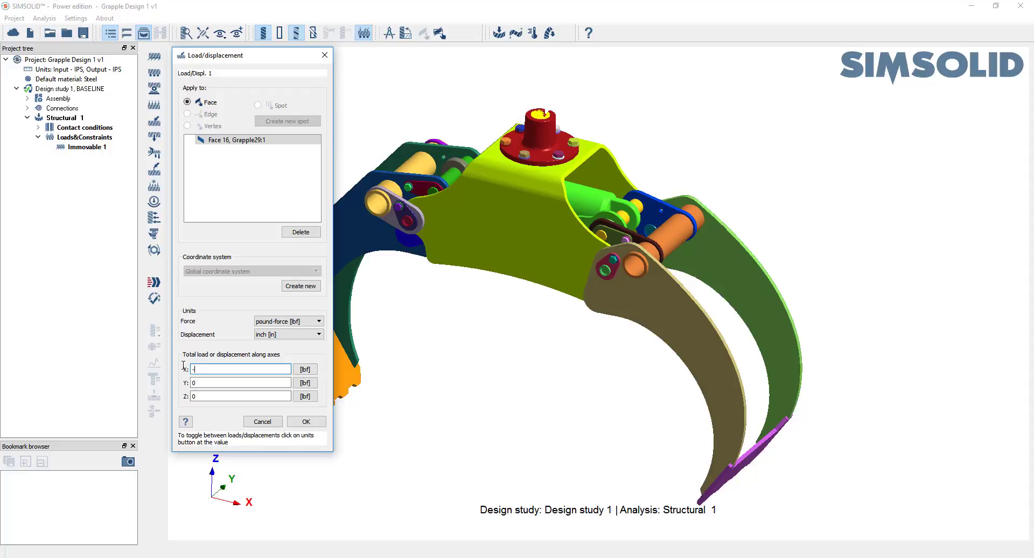
type("-100")
left_click(306, 421)
left_click_drag(318, 433, 563, 323)
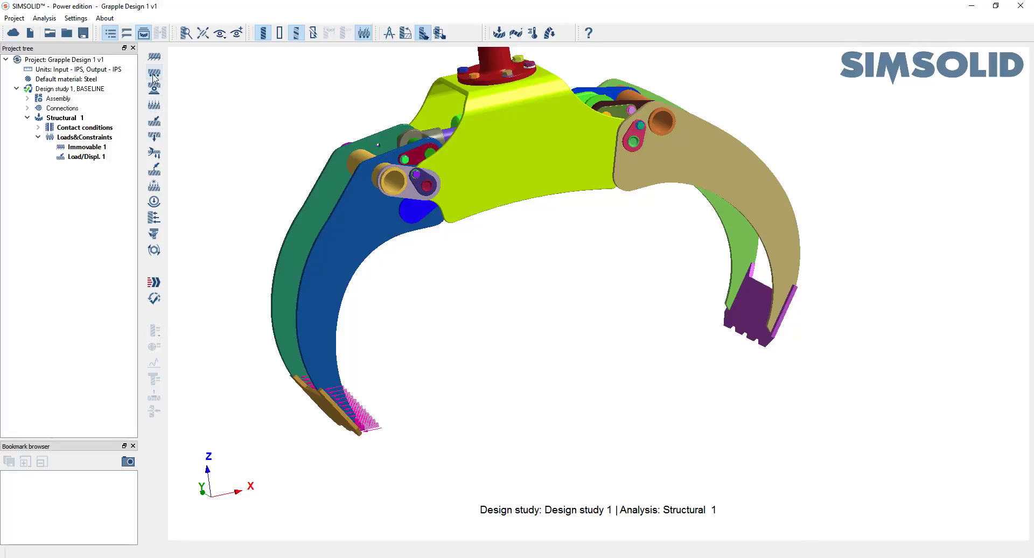
left_click(153, 123)
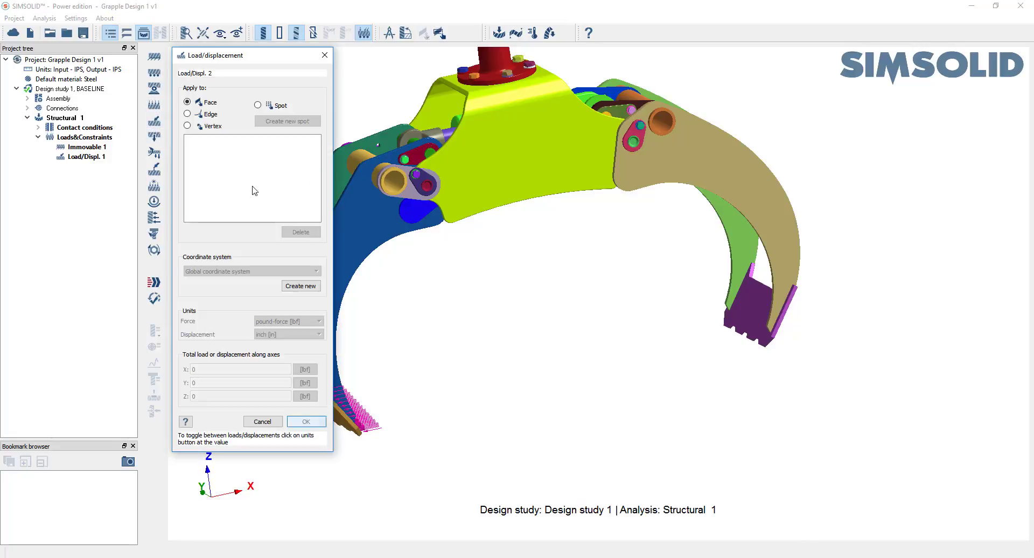
left_click(753, 318)
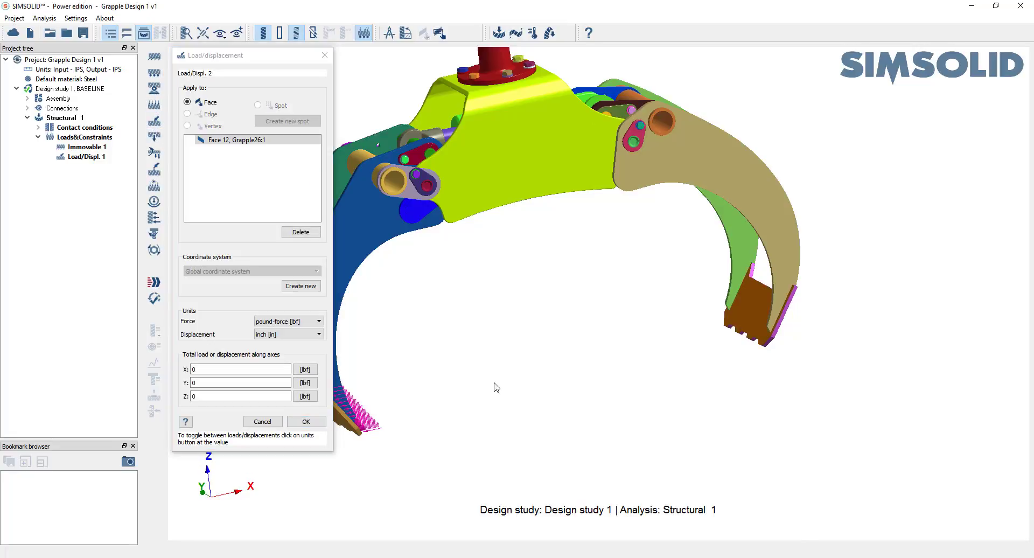
double_click(243, 370)
type("100")
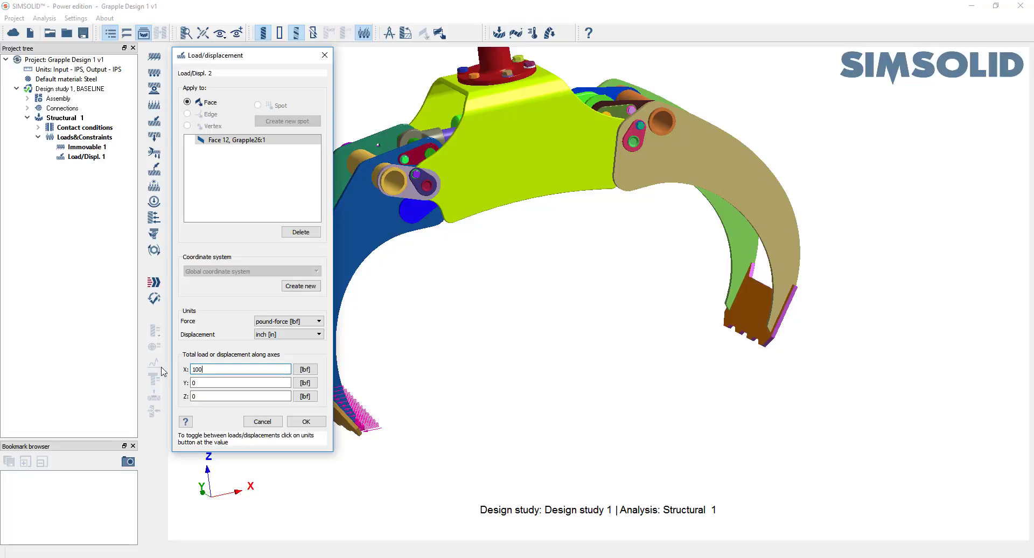
left_click(306, 422)
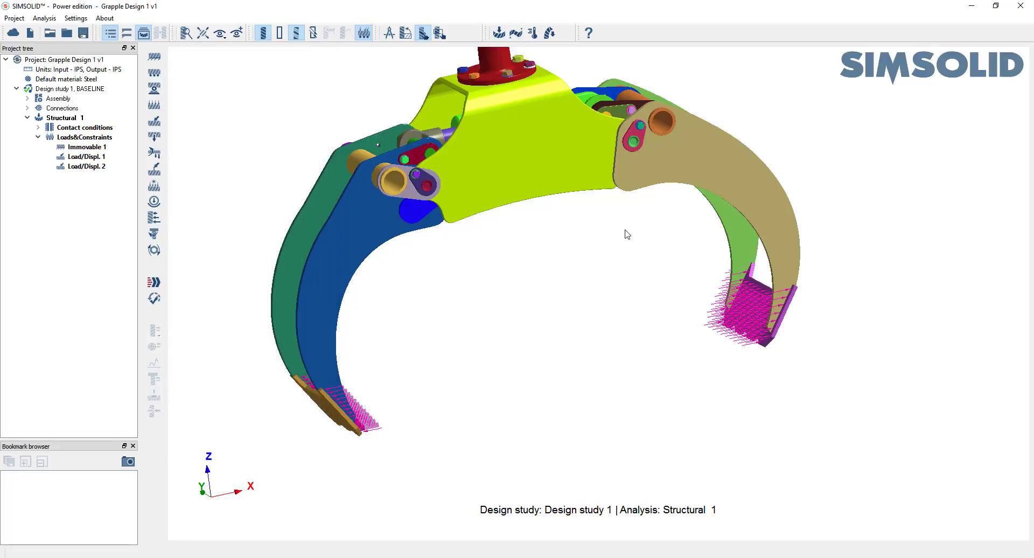
middle_click_drag(623, 231, 543, 294)
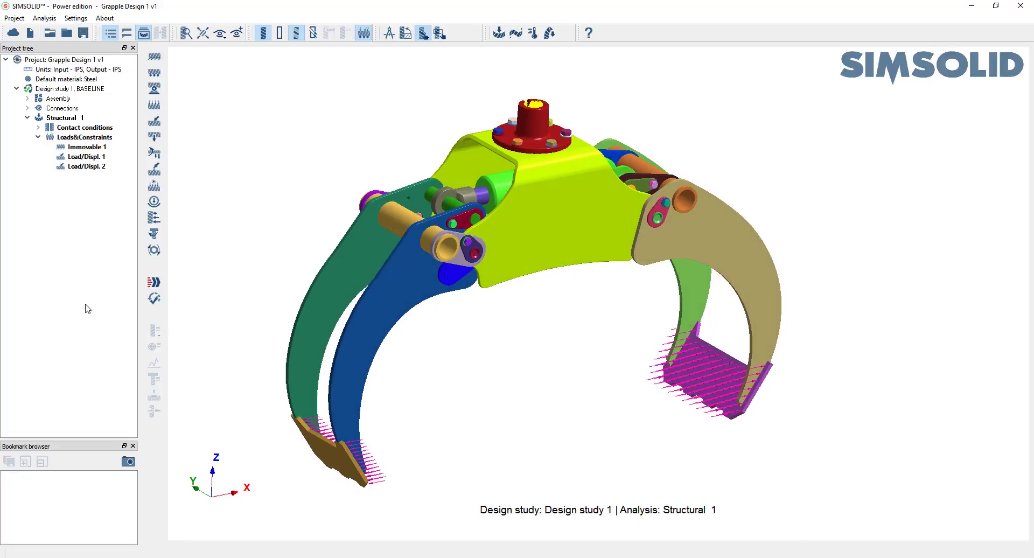
- Solve Structural 1 and check its solution info: 13 s runtime, 3 adaptive passes
left_click(154, 286)
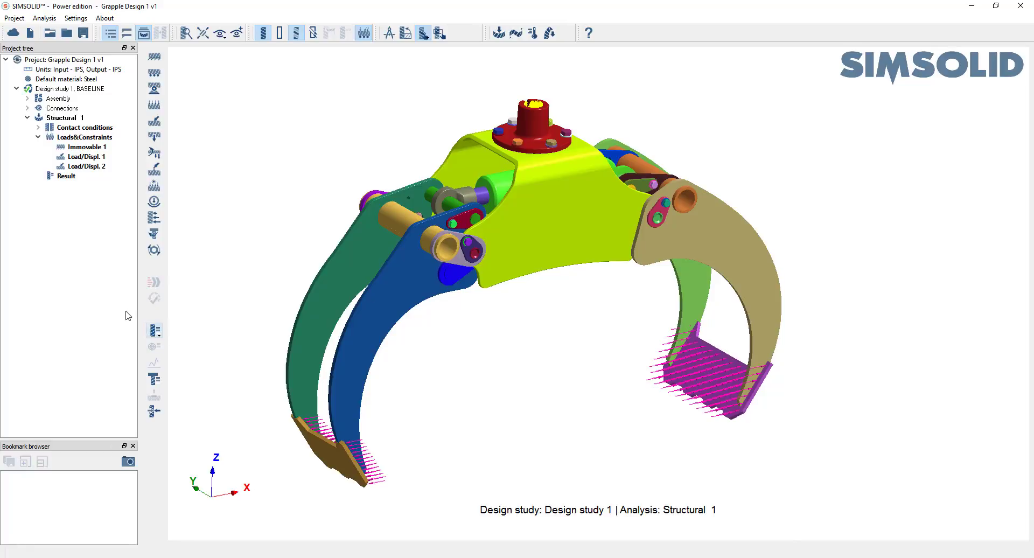
right_click(66, 176)
left_click(107, 221)
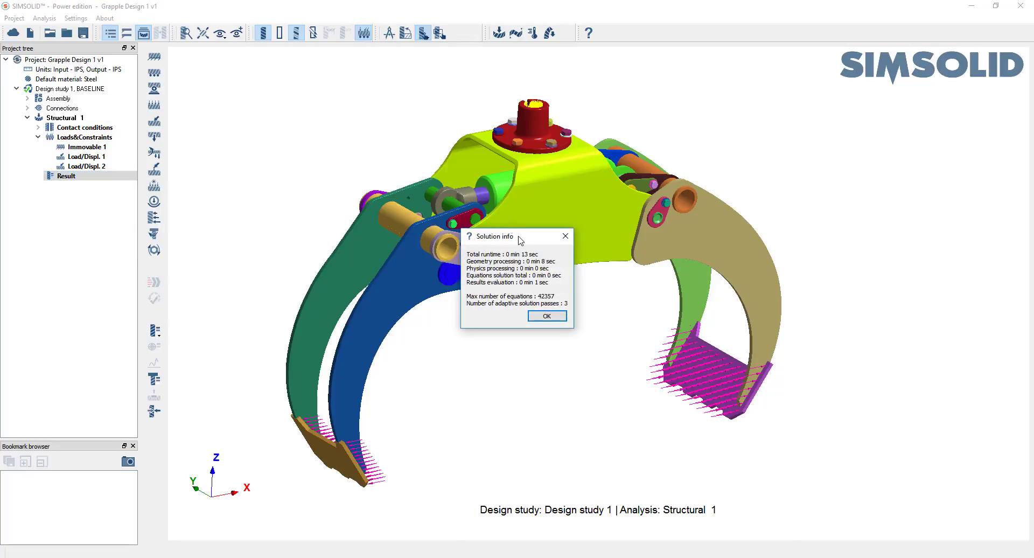
left_click_drag(520, 239, 239, 65)
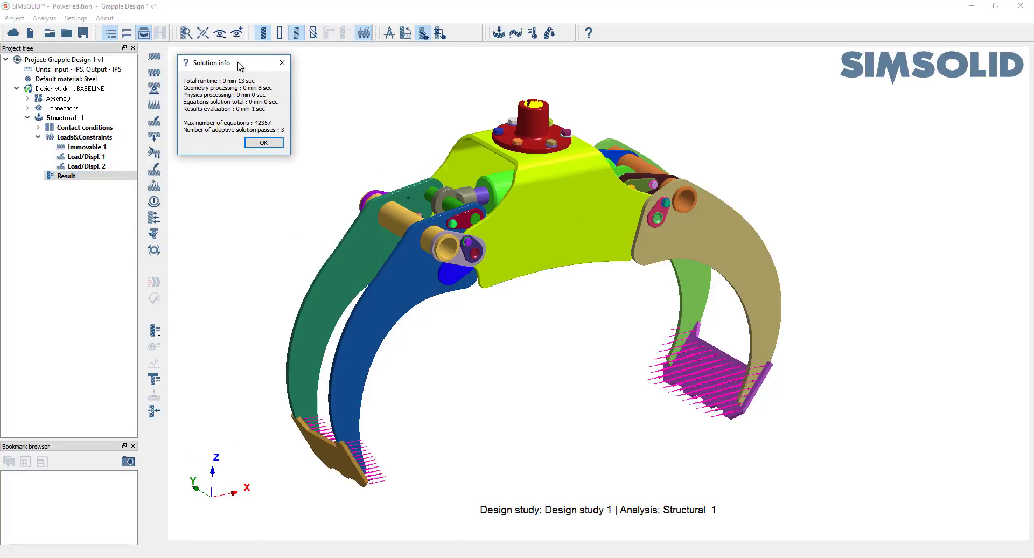
left_click(263, 144)
- Plot displacement magnitude (peak 0.003493 in) with edges and animated deformed shape, then bookmark it
left_click(155, 330)
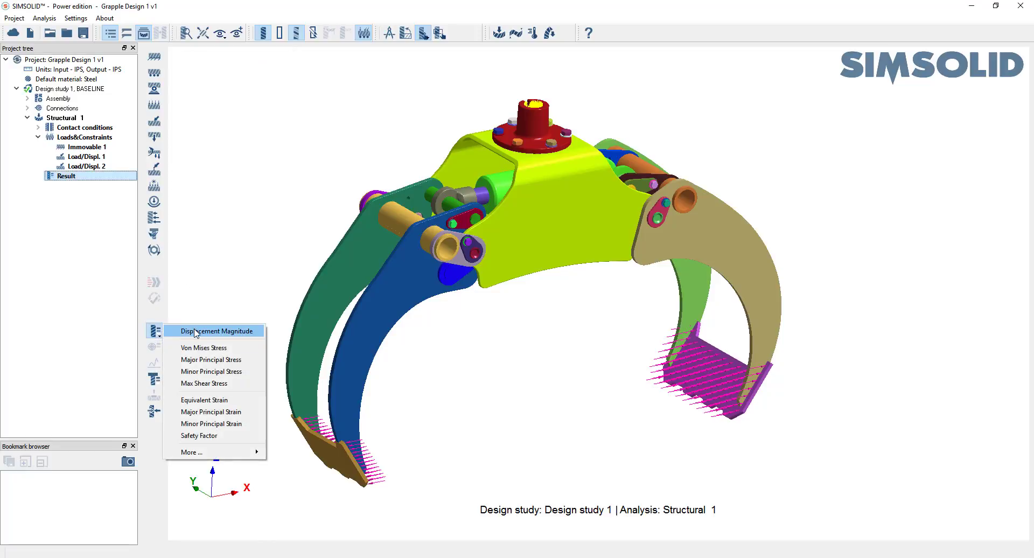
left_click(196, 332)
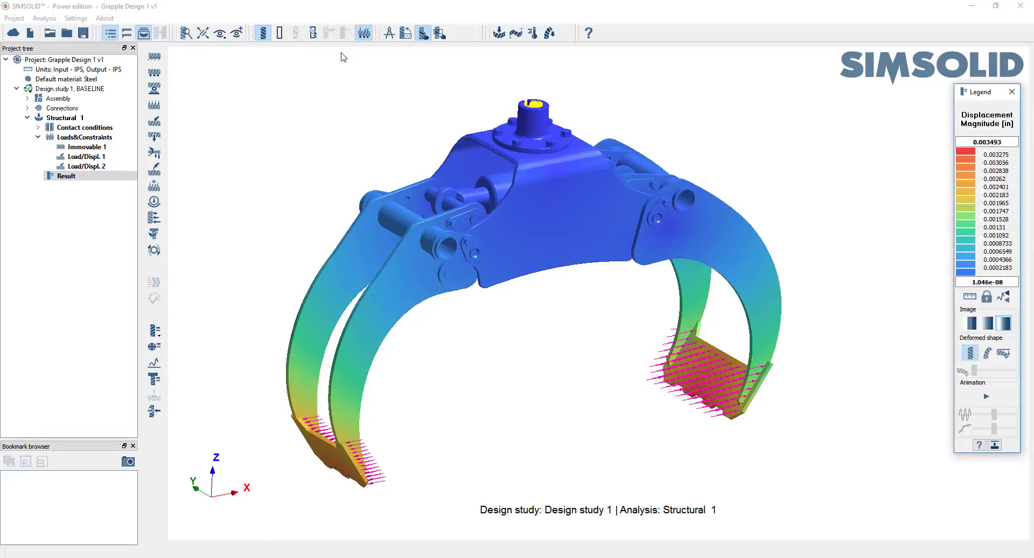
left_click(279, 32)
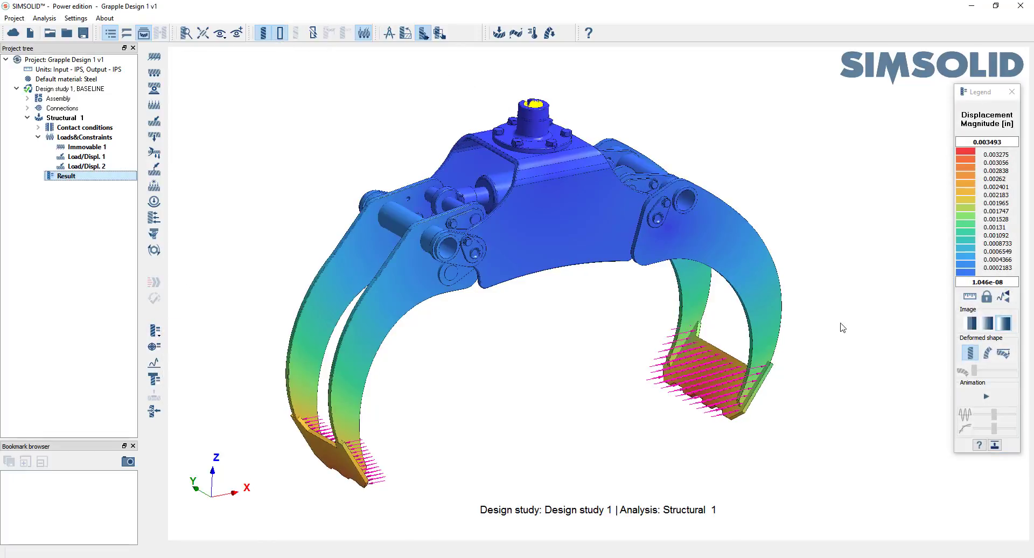
left_click(987, 353)
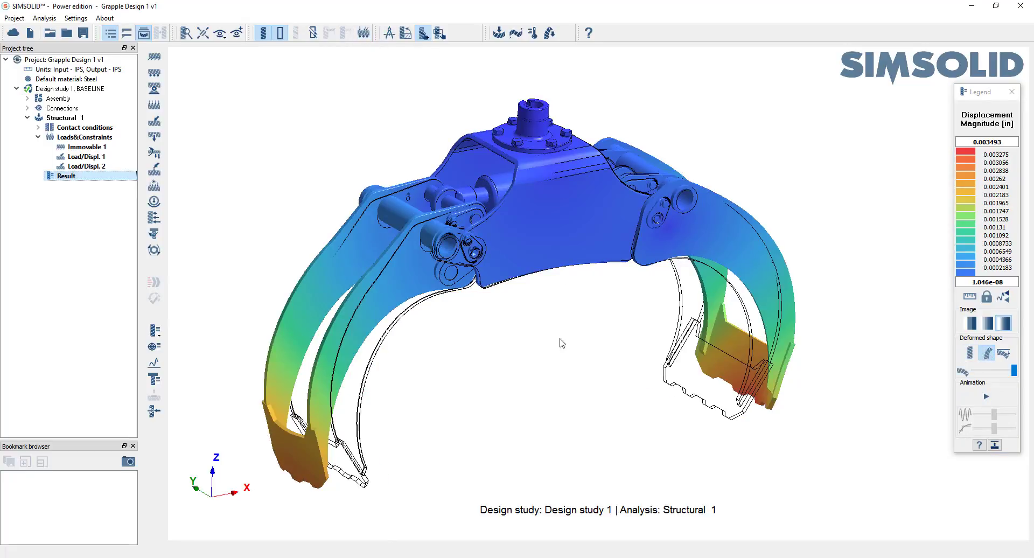
left_click_drag(559, 342, 662, 273)
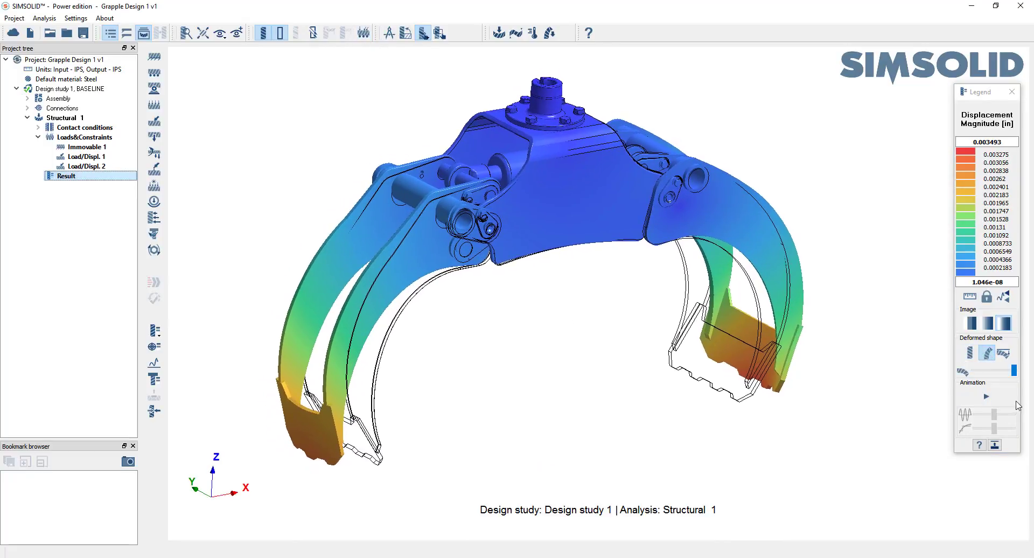
left_click(990, 398)
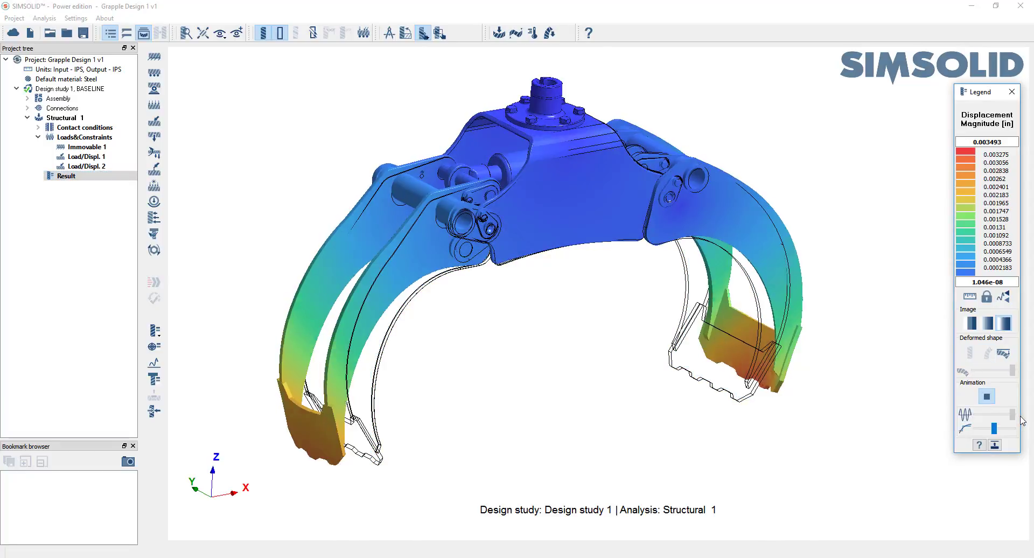
left_click_drag(532, 341, 553, 363)
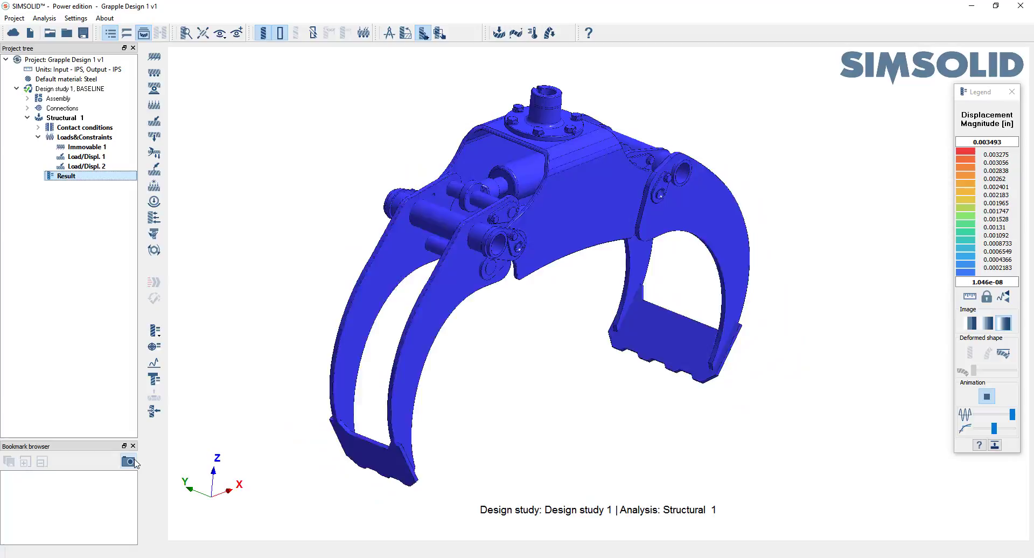
left_click(129, 462)
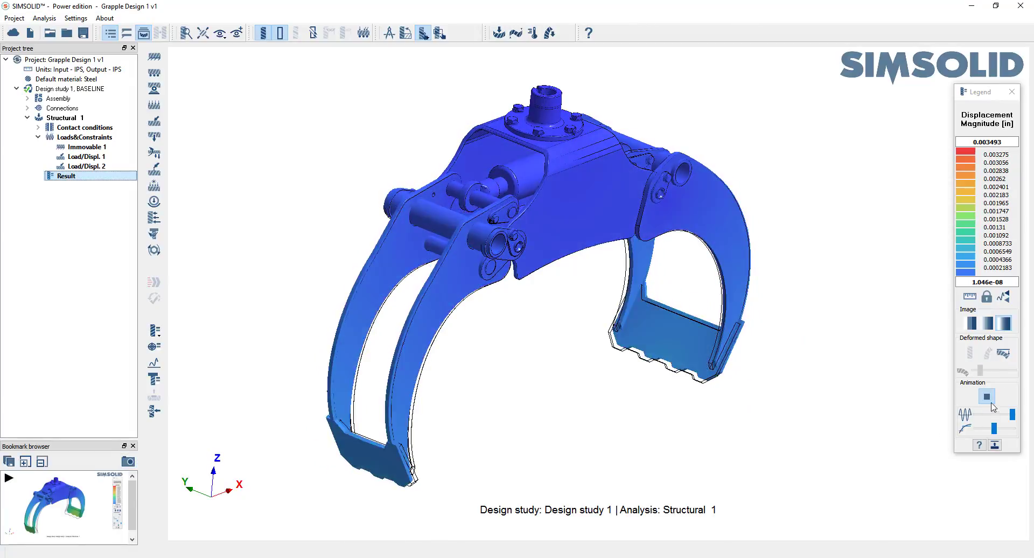
left_click(988, 398)
left_click(987, 398)
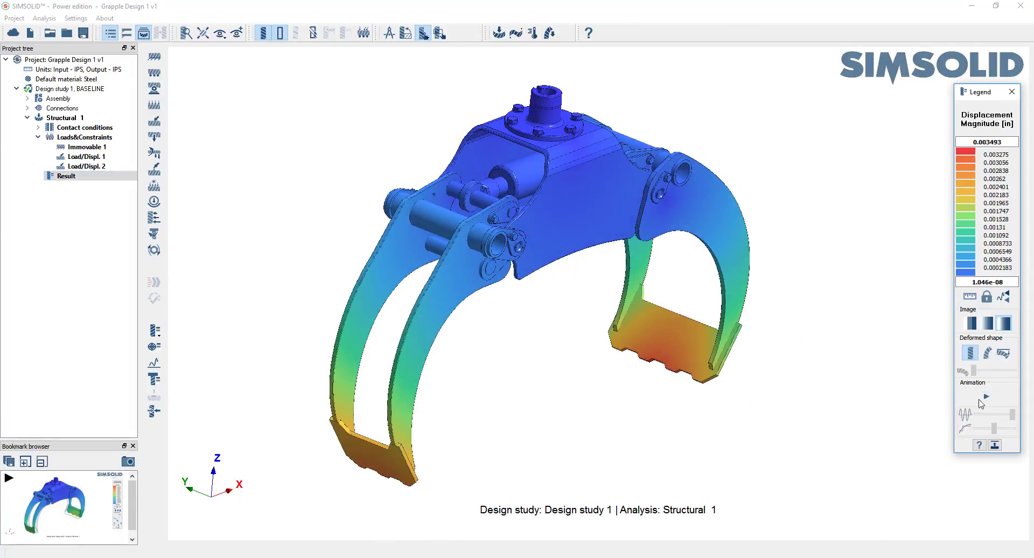
- Show banded Von Mises stress (peak 755.5 psi) and save it as Bookmark 2
left_click(983, 325)
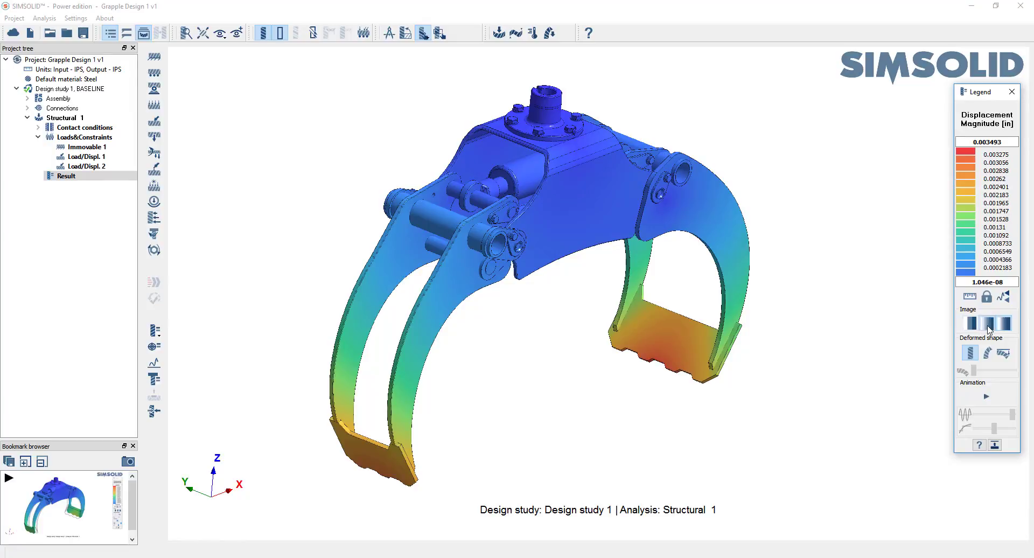
left_click(155, 330)
left_click(188, 346)
left_click_drag(520, 337, 531, 180)
scroll(622, 275, "up", 2)
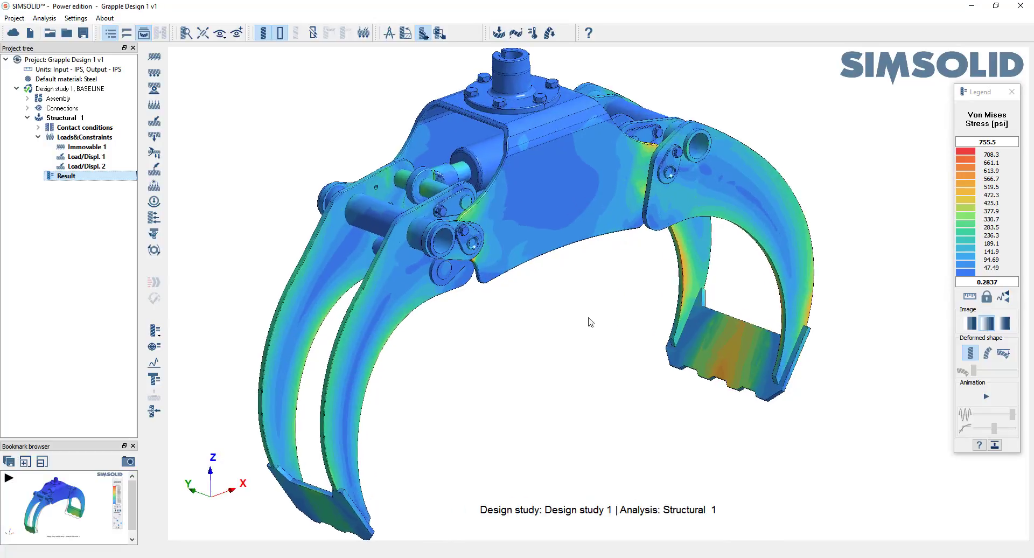
scroll(462, 358, "up", 2)
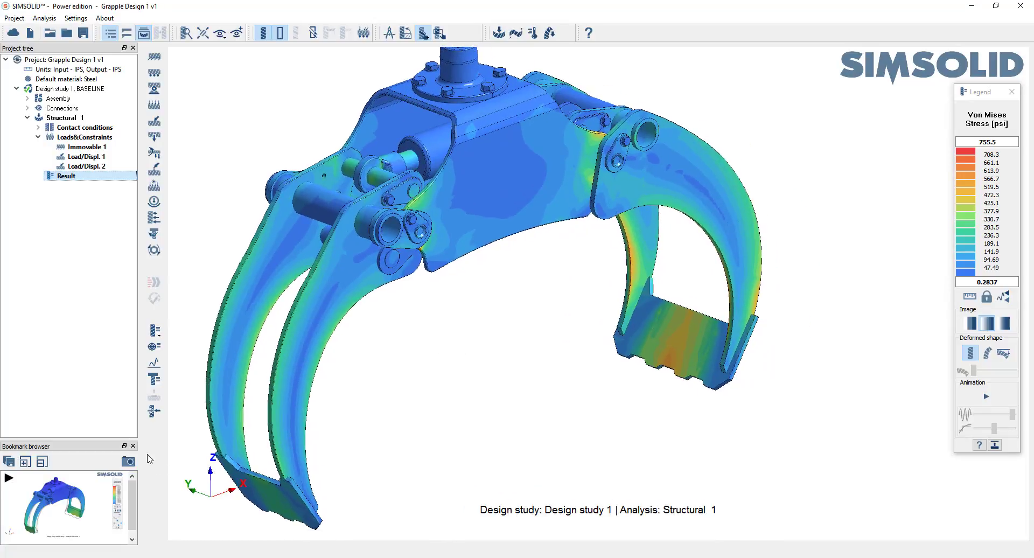
left_click(129, 461)
left_click_drag(86, 437, 94, 346)
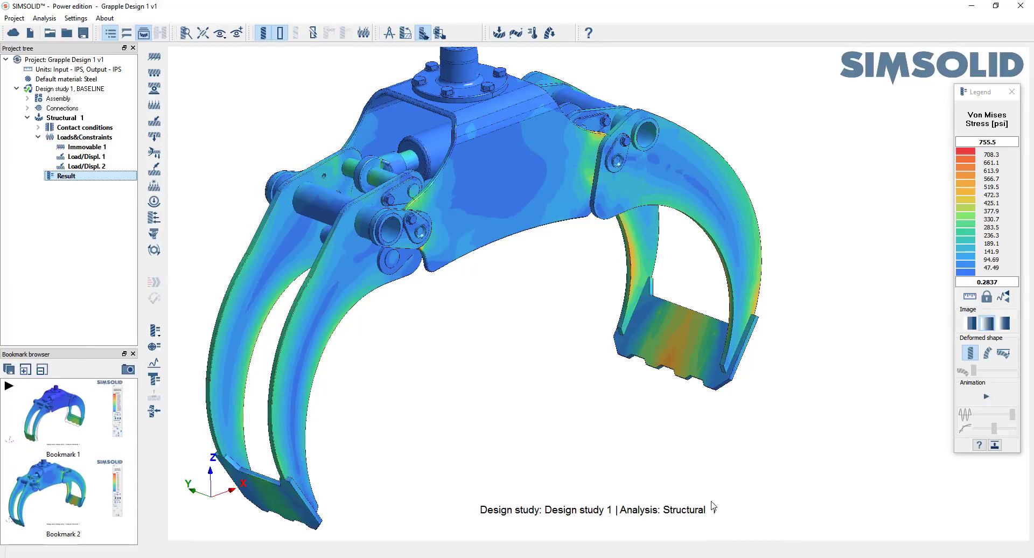
- Clear the result plot and duplicate Structural 1 as Structural 2
left_click(1012, 91)
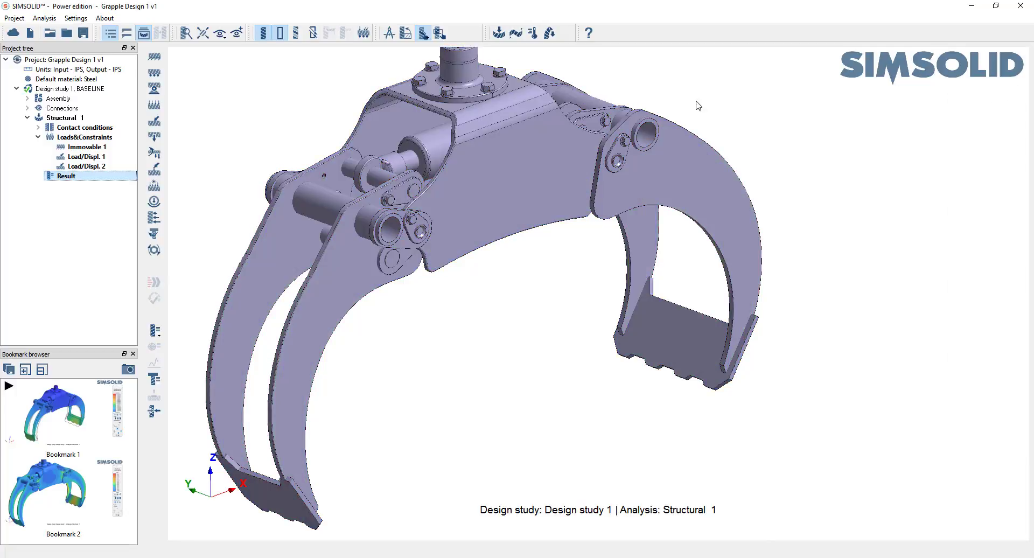
left_click(63, 119)
right_click(63, 119)
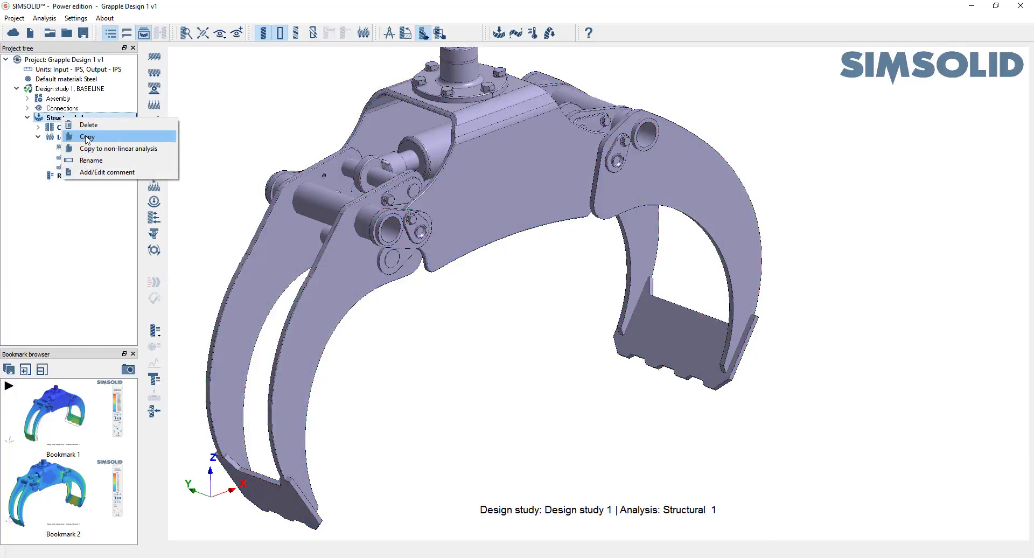
left_click(86, 135)
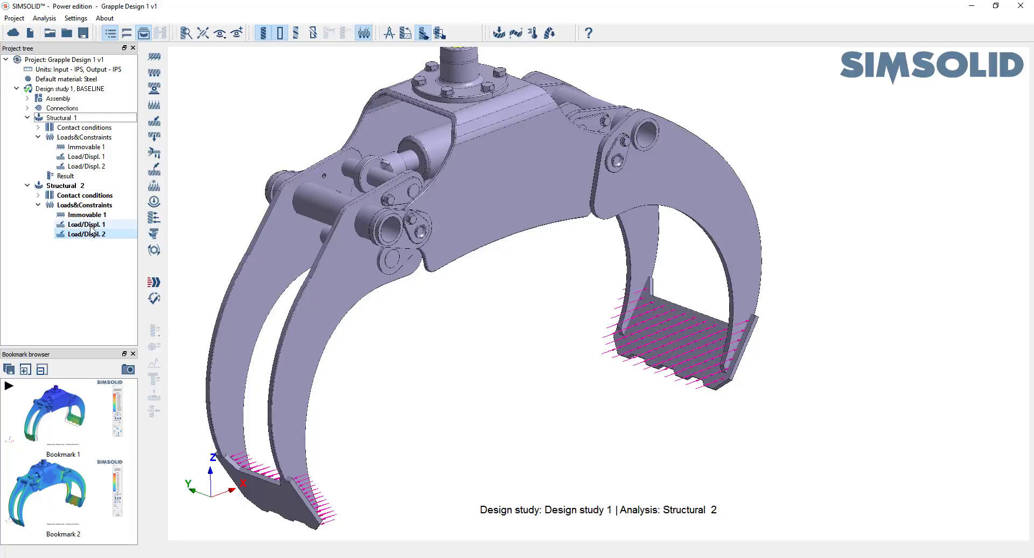
- Redirect Structural 2's jaw loads to -100 lbf and 100 lbf along Y
double_click(91, 234)
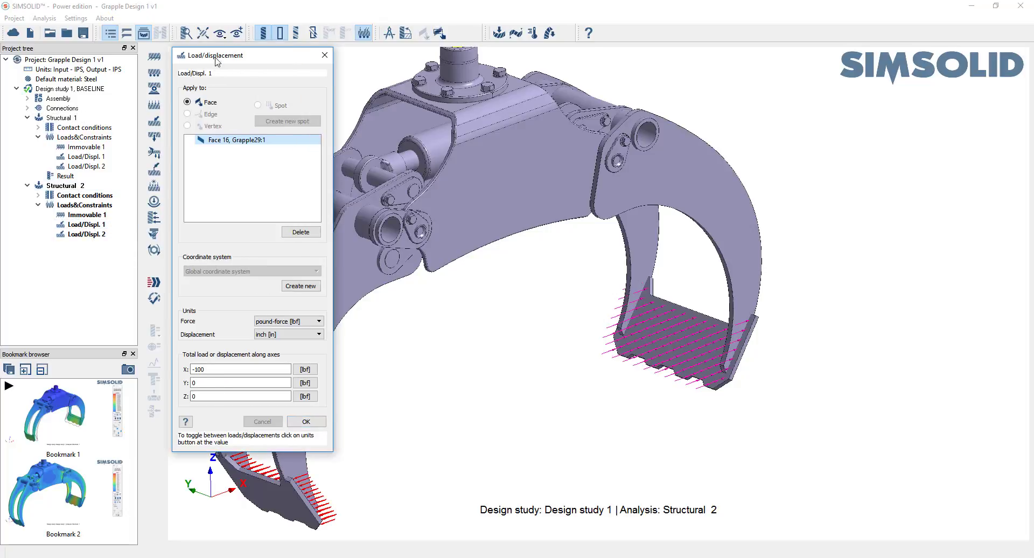
left_click_drag(216, 62, 122, 68)
right_click_drag(414, 271, 532, 255)
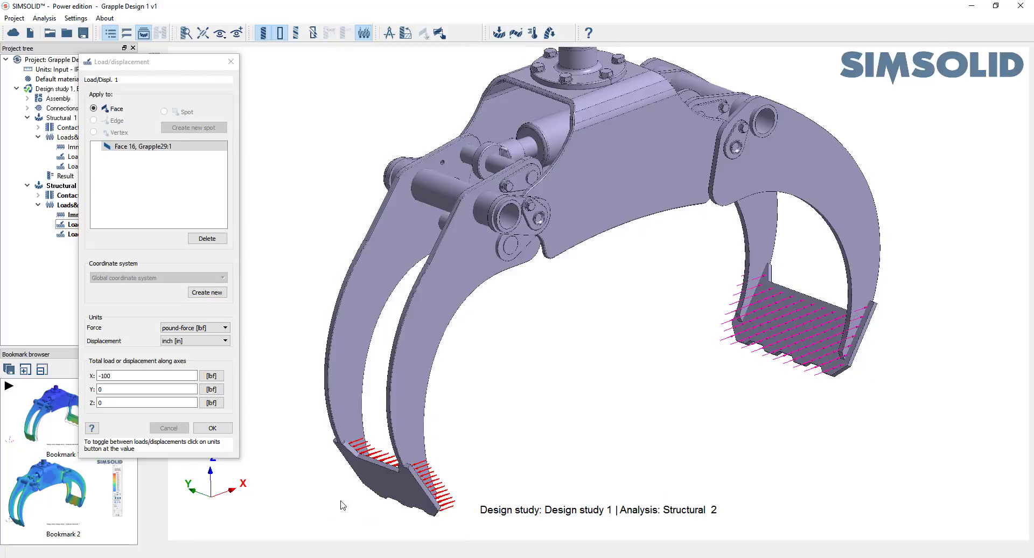
double_click(100, 388)
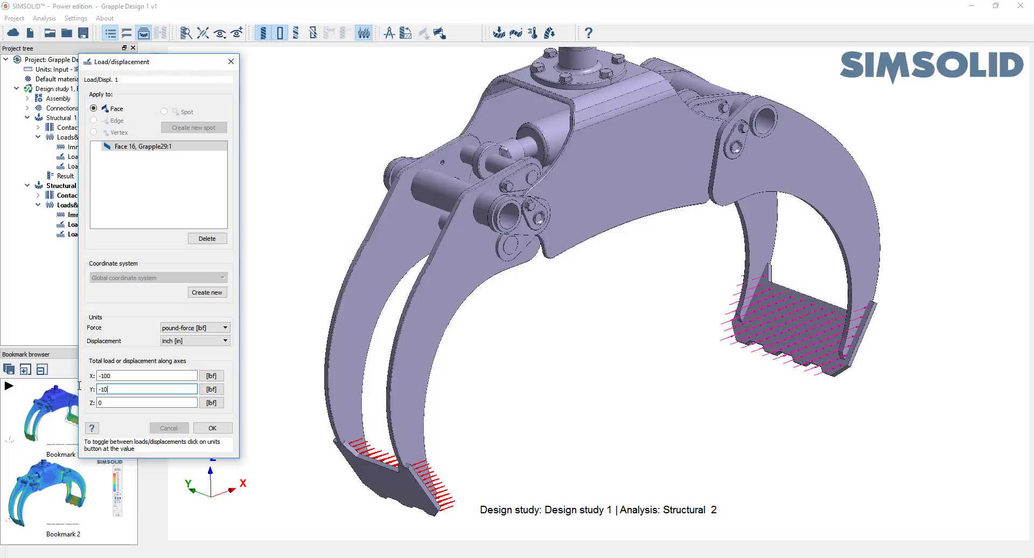
double_click(101, 375)
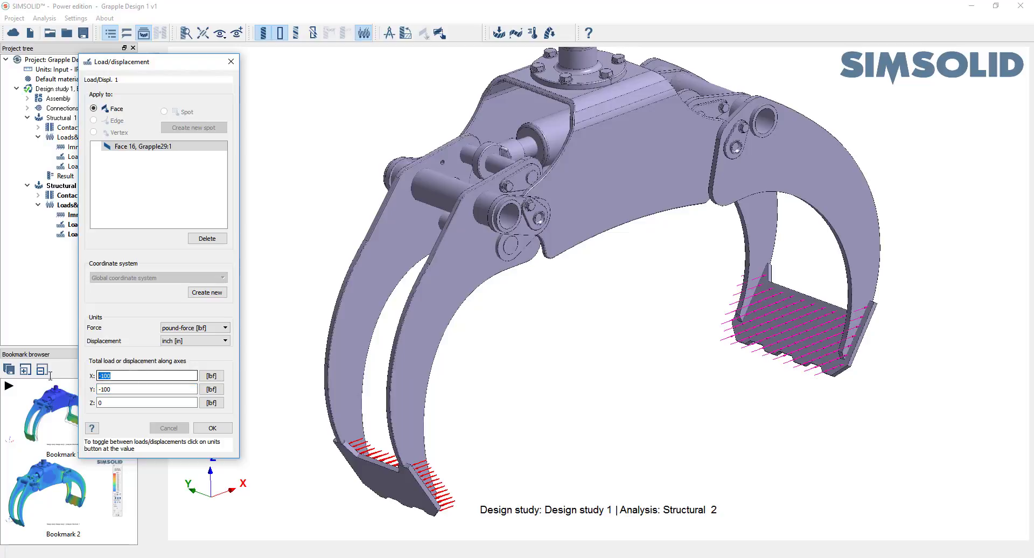
type("0")
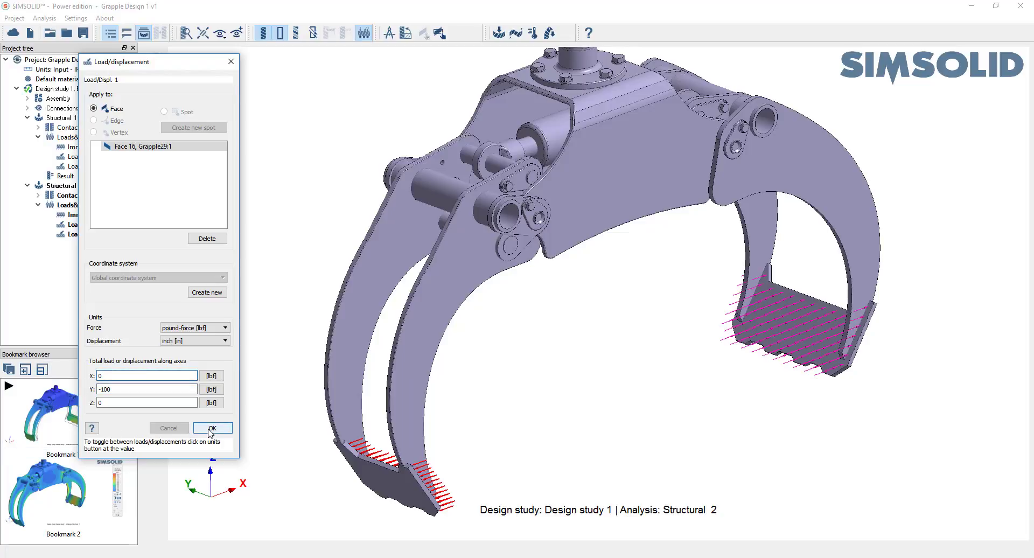
left_click(212, 428)
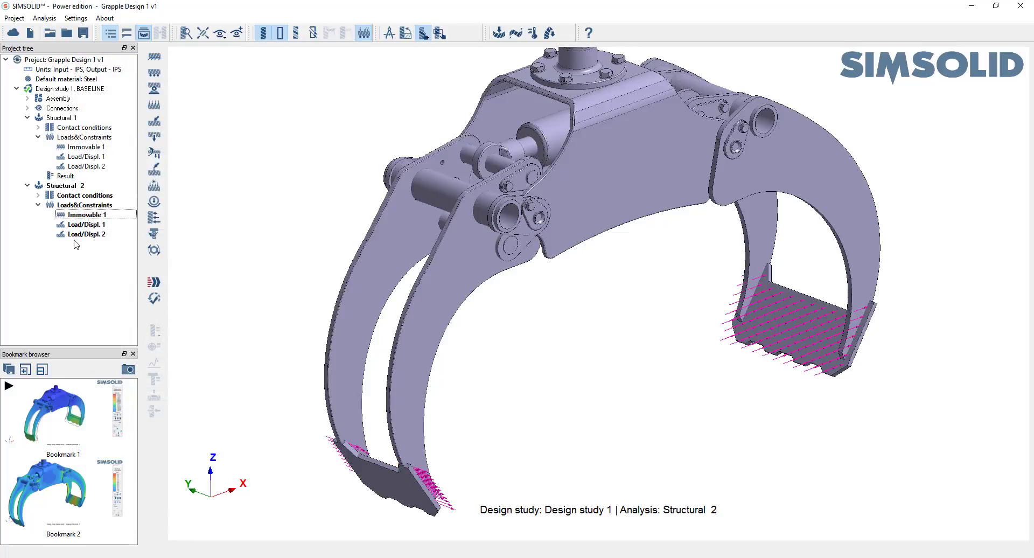
double_click(86, 234)
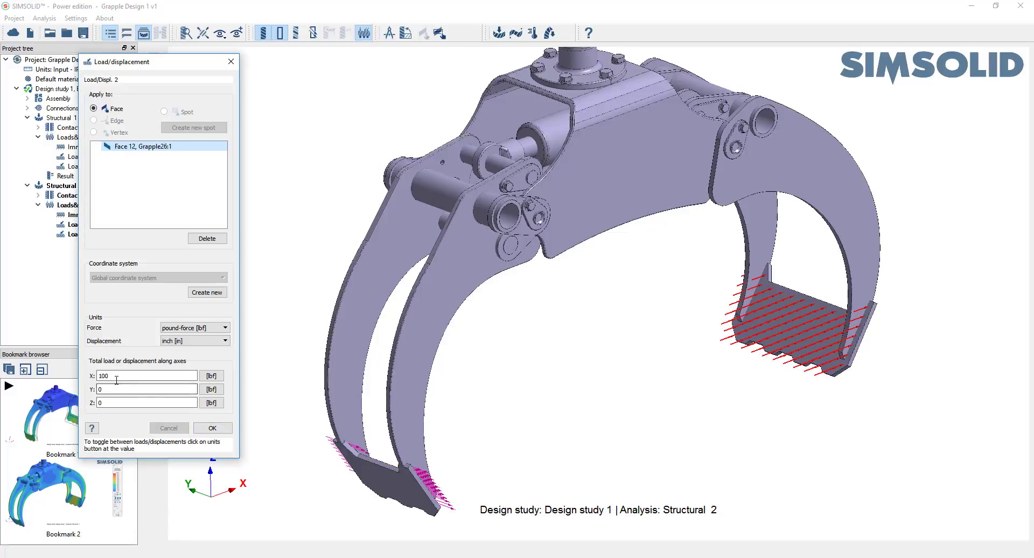
left_click(113, 388)
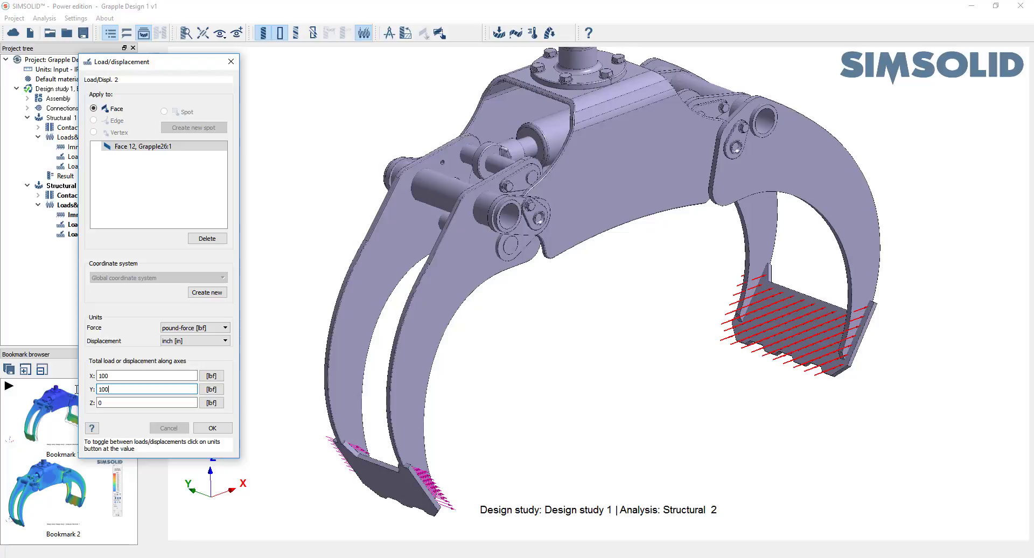
key("shift+Tab")
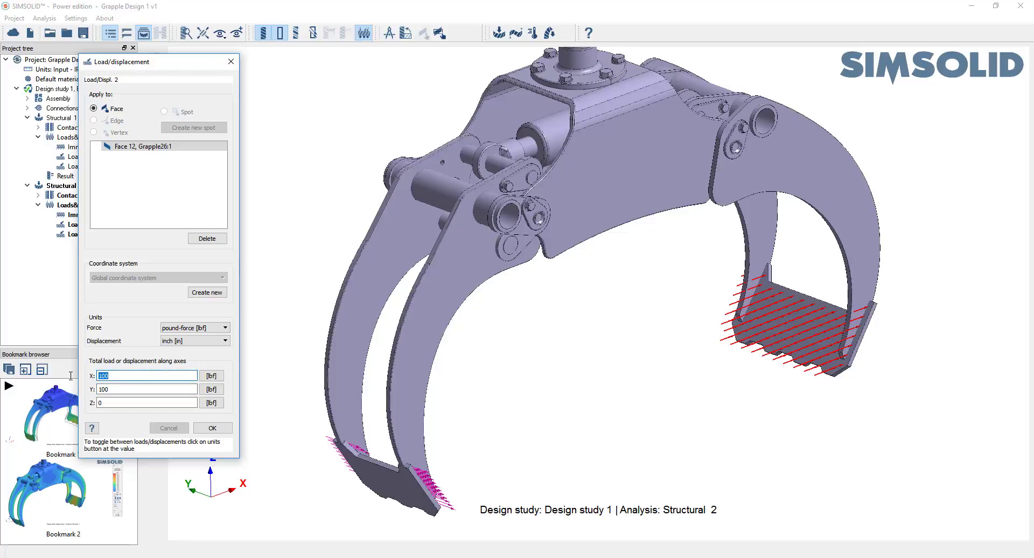
left_click(213, 428)
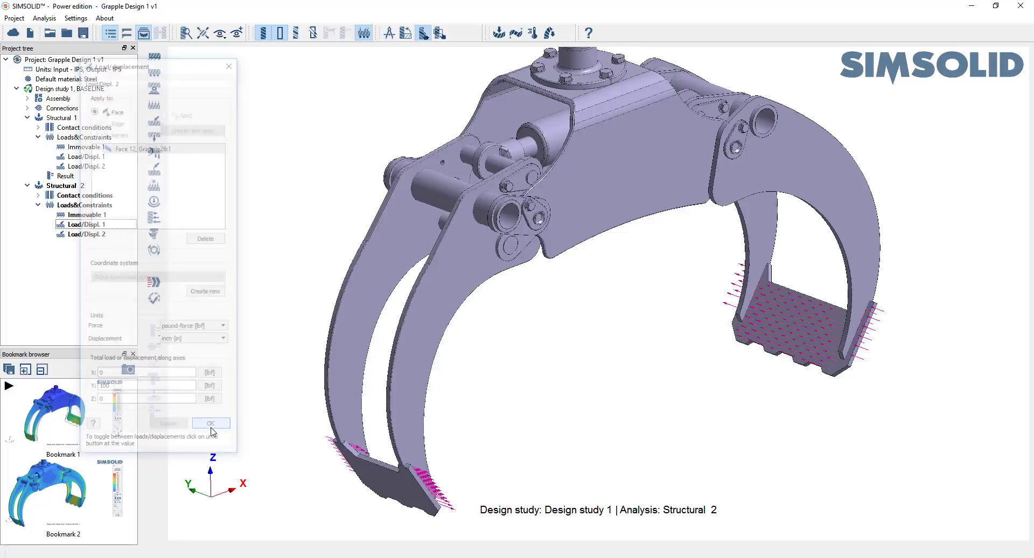
left_click(87, 234)
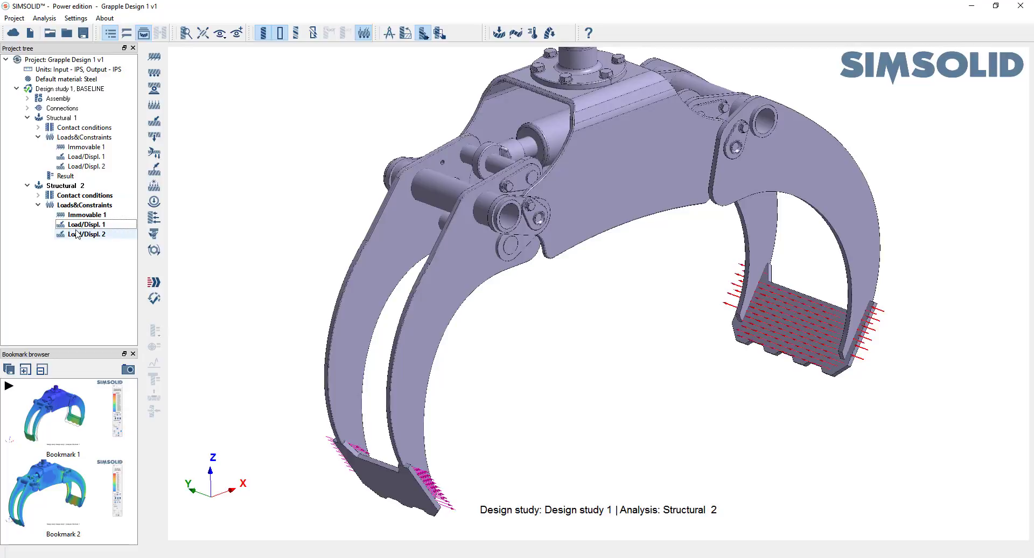
- Solve Structural 2 and compare with bookmarks: stress peaks 3941 psi versus 755.5 psi
left_click(154, 284)
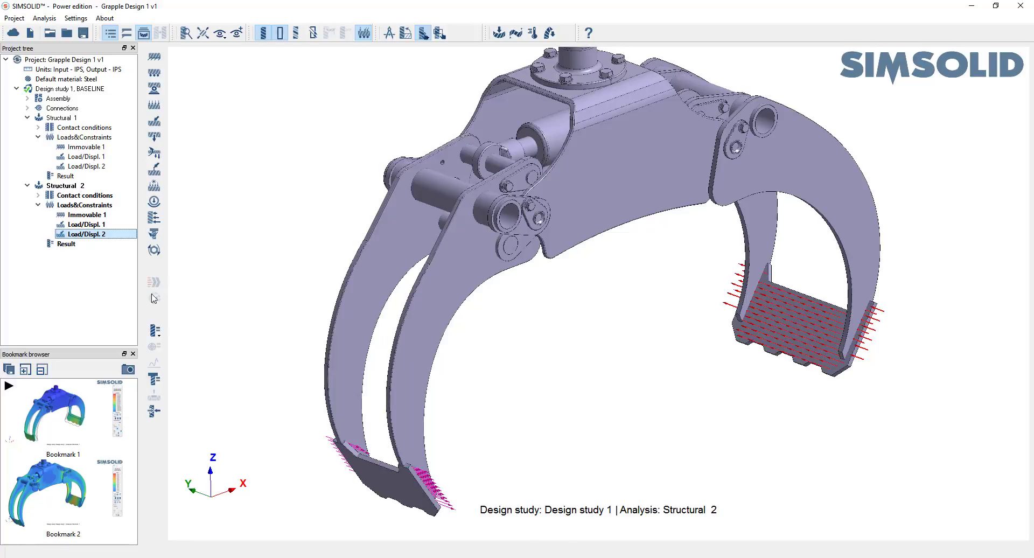
left_click(73, 409)
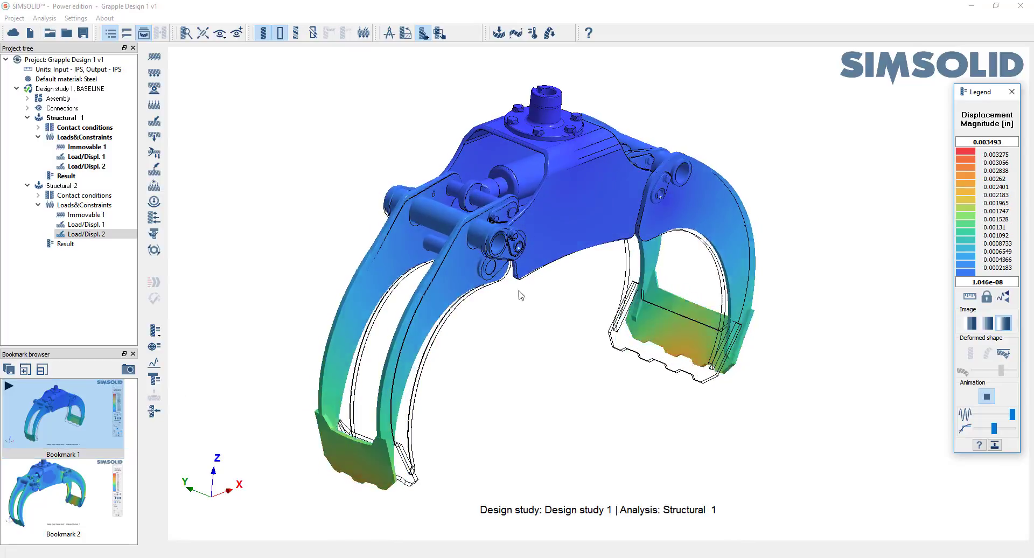
left_click(67, 244)
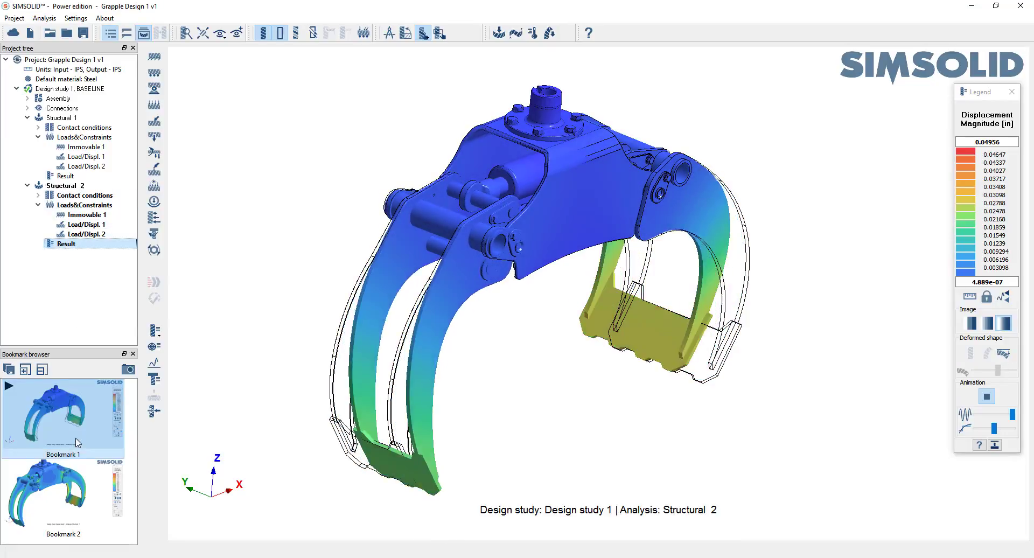
left_click(77, 477)
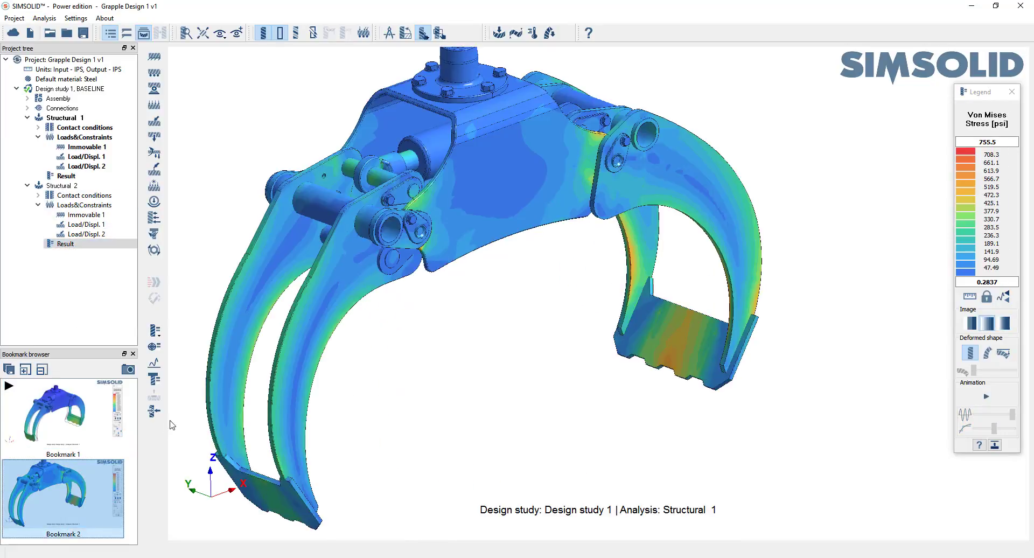
left_click(65, 244)
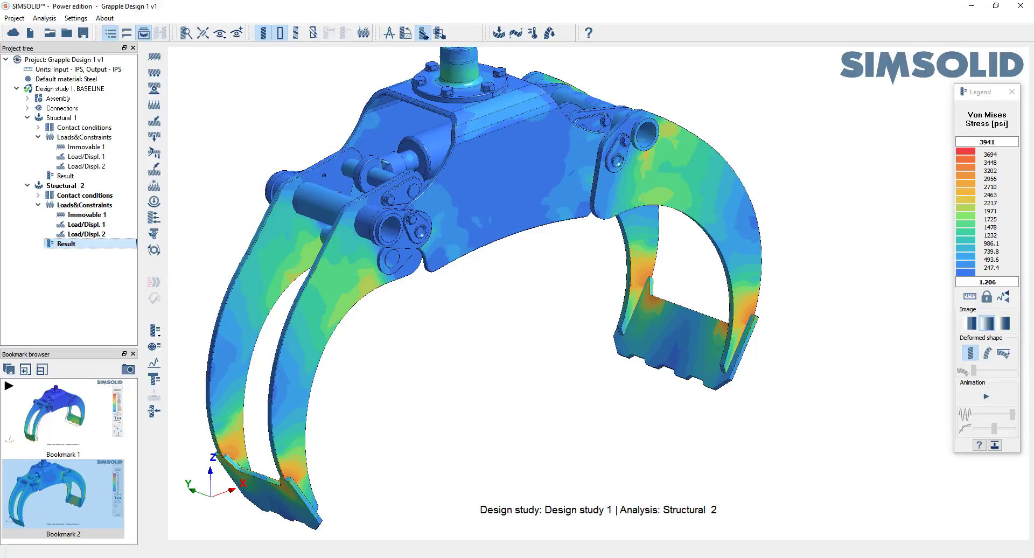
- Switch to Fusion 360, open Grapple Design 2 v2, and start Open in SIMSOLID
mouse_move(410, 556)
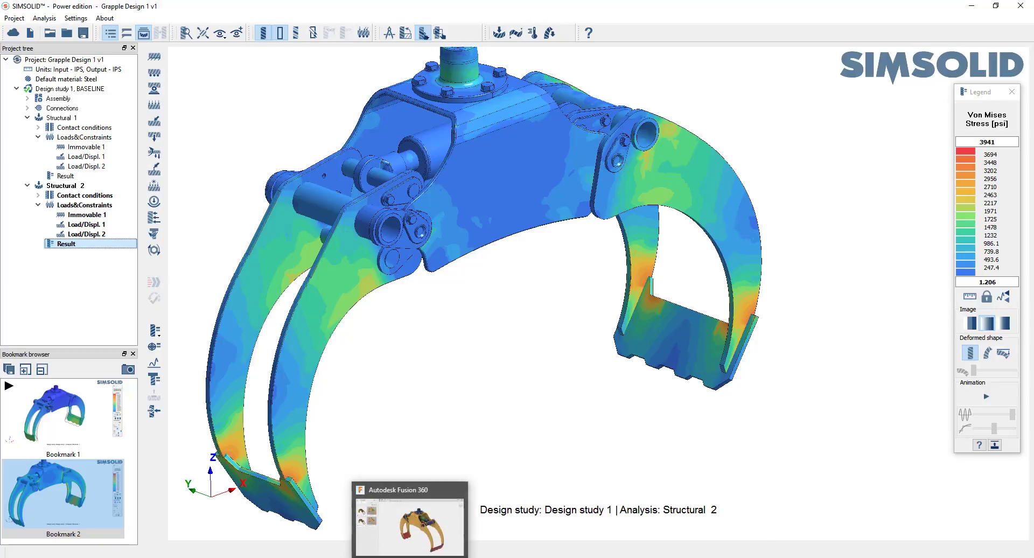
left_click(416, 532)
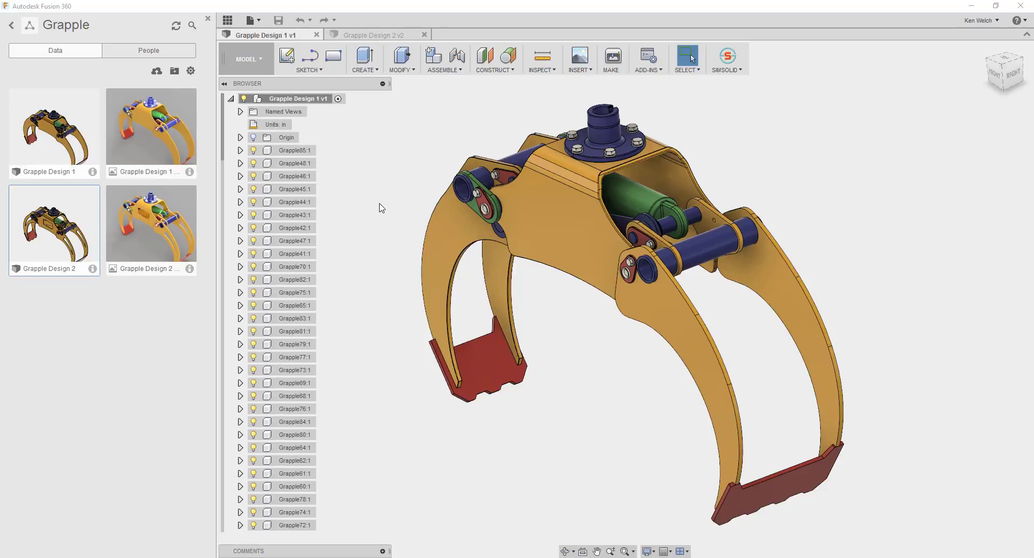
left_click(381, 36)
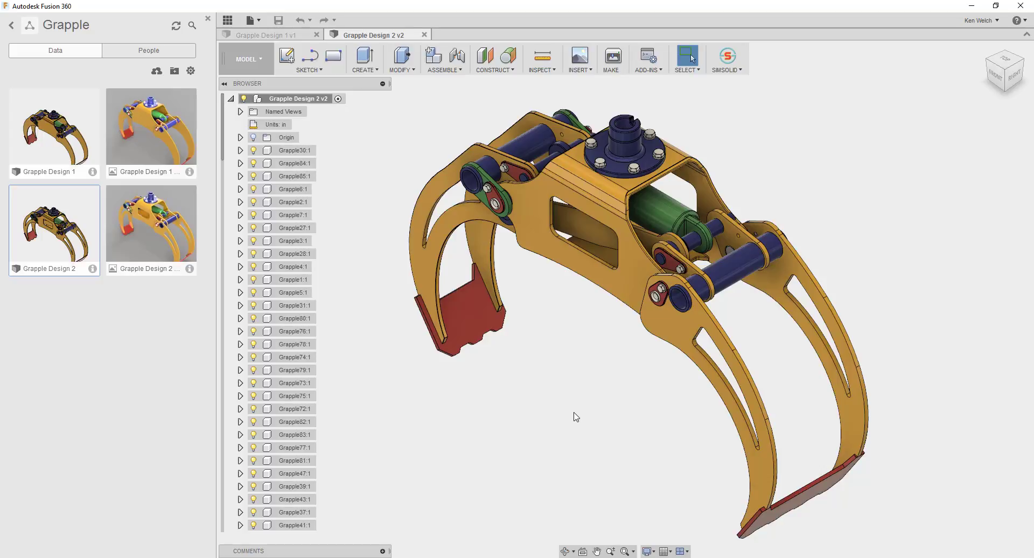
left_click(726, 61)
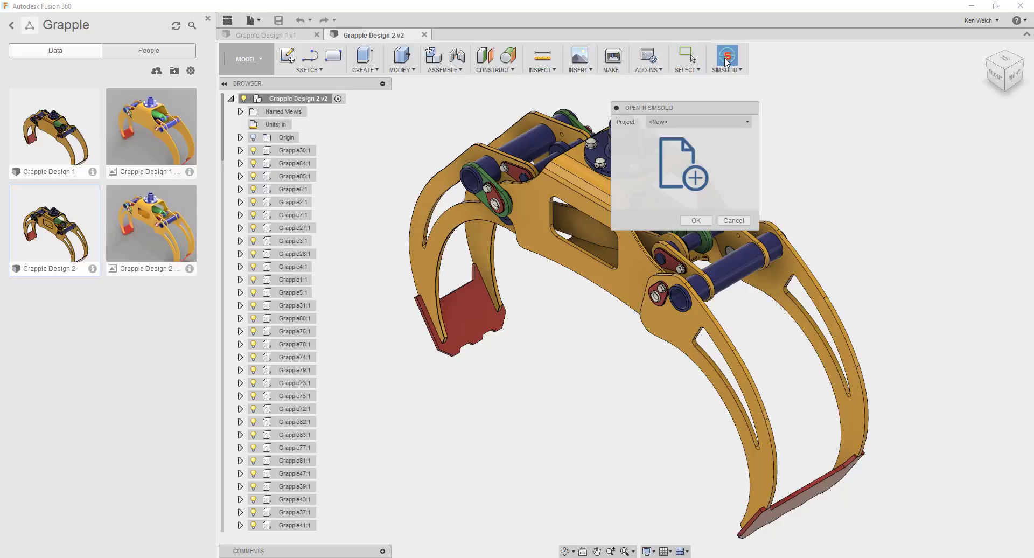
- Import Grapple Design 2 into the Grapple Design 1 v1 SimSolid project
left_click(672, 124)
left_click(672, 134)
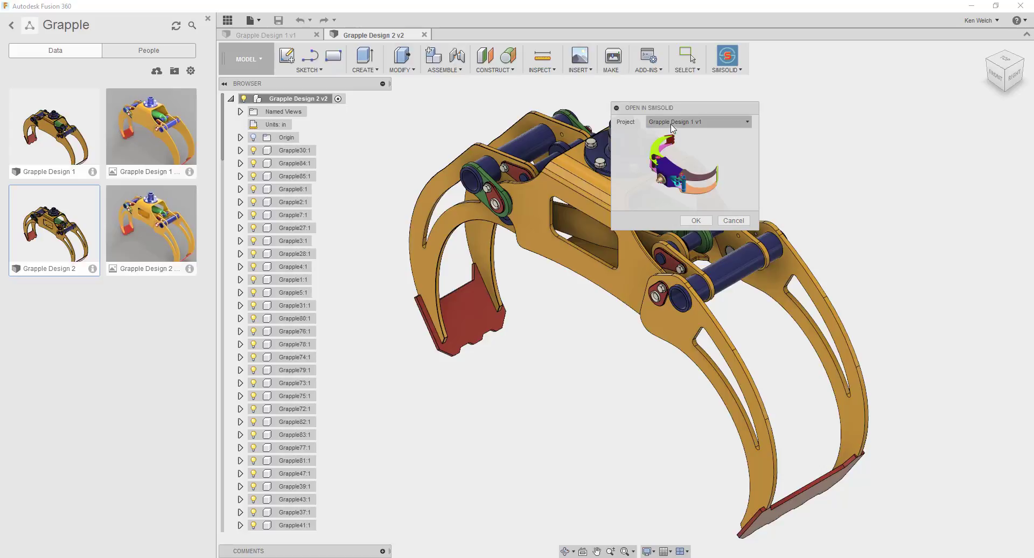
left_click(695, 221)
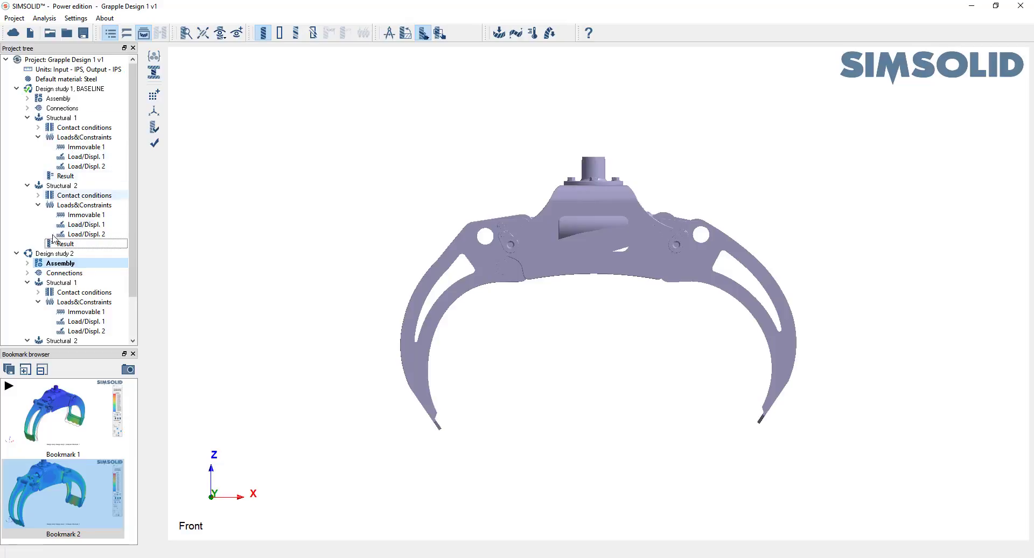
- Collapse all four Loads&Constraints lists and solve Design study 2's Structural 1 analysis
left_click(39, 138)
left_click(39, 176)
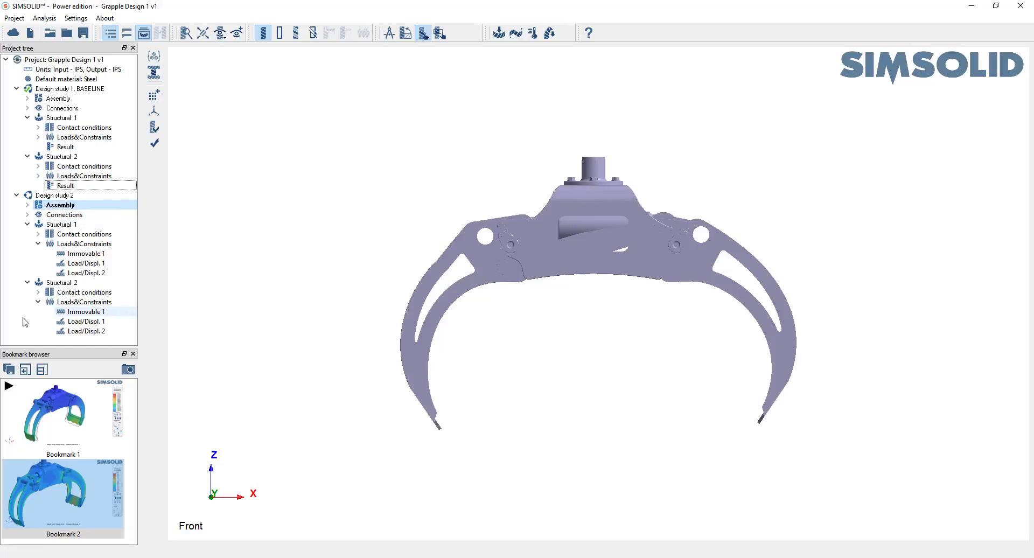
left_click(38, 244)
left_click(39, 272)
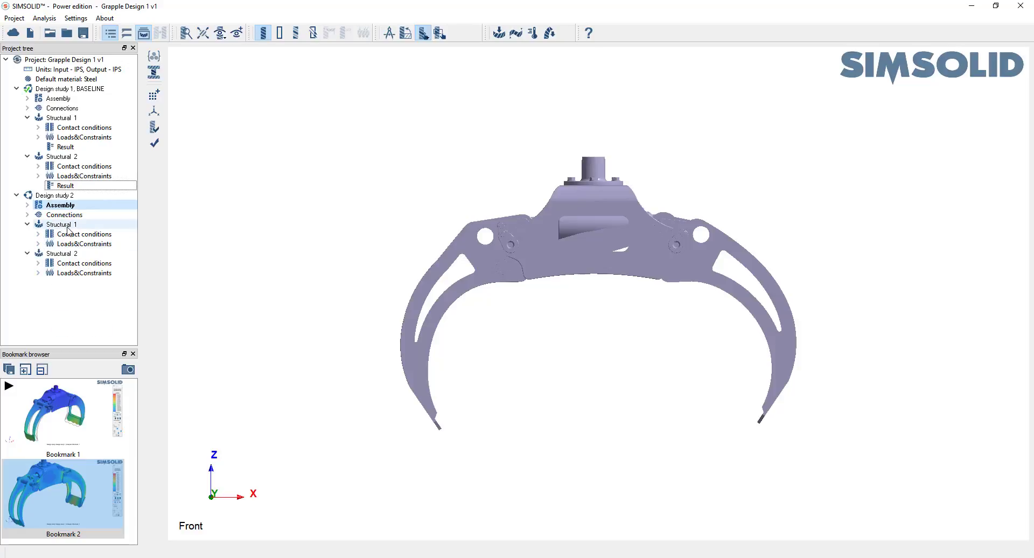
left_click(67, 225)
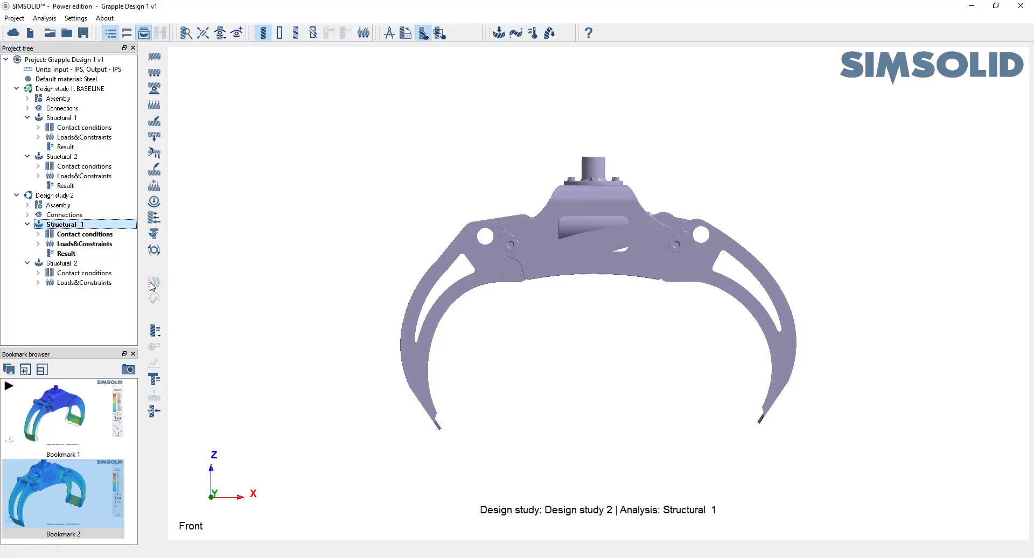
- Solve Design study 2's Structural 2 analysis for the slotted grapple
left_click(27, 225)
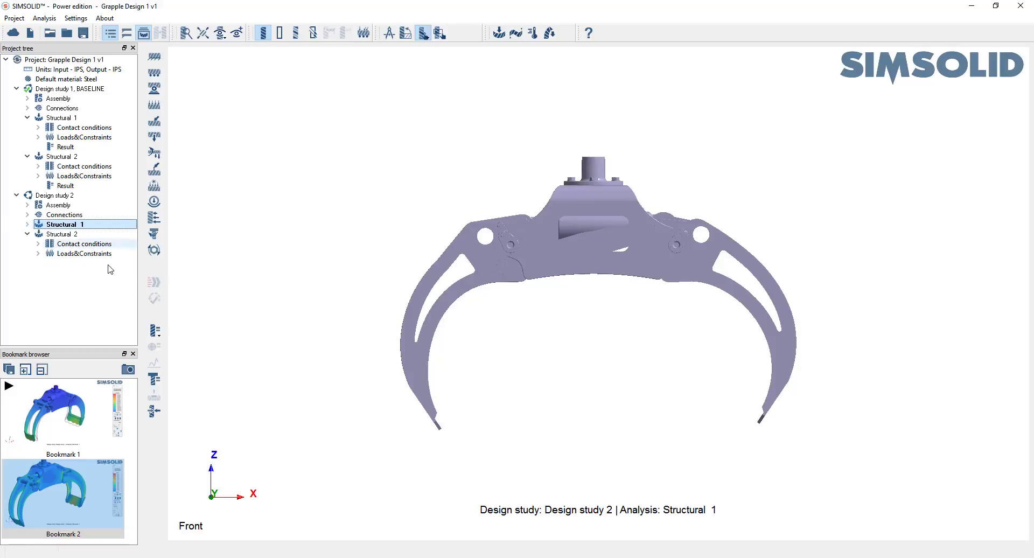
left_click(63, 234)
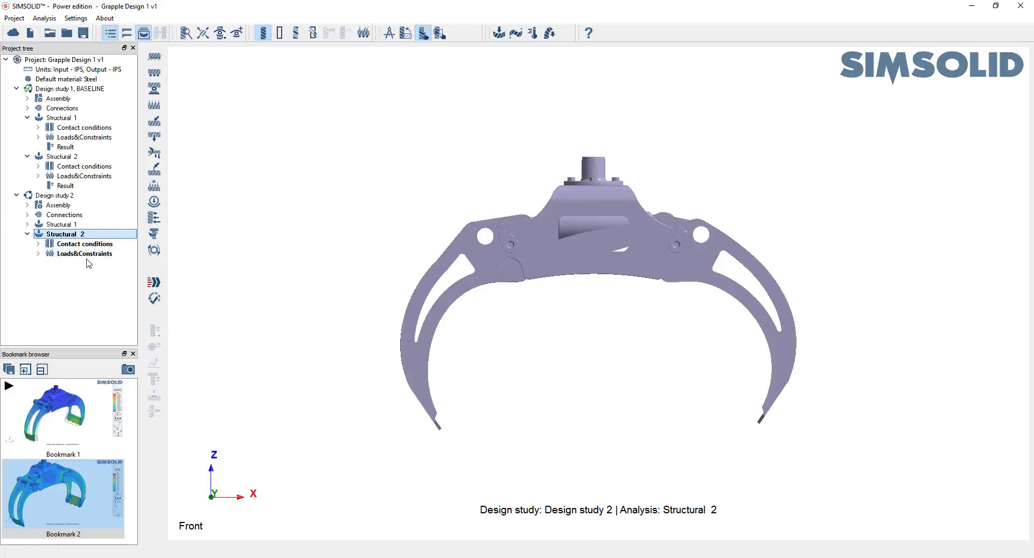
left_click(153, 281)
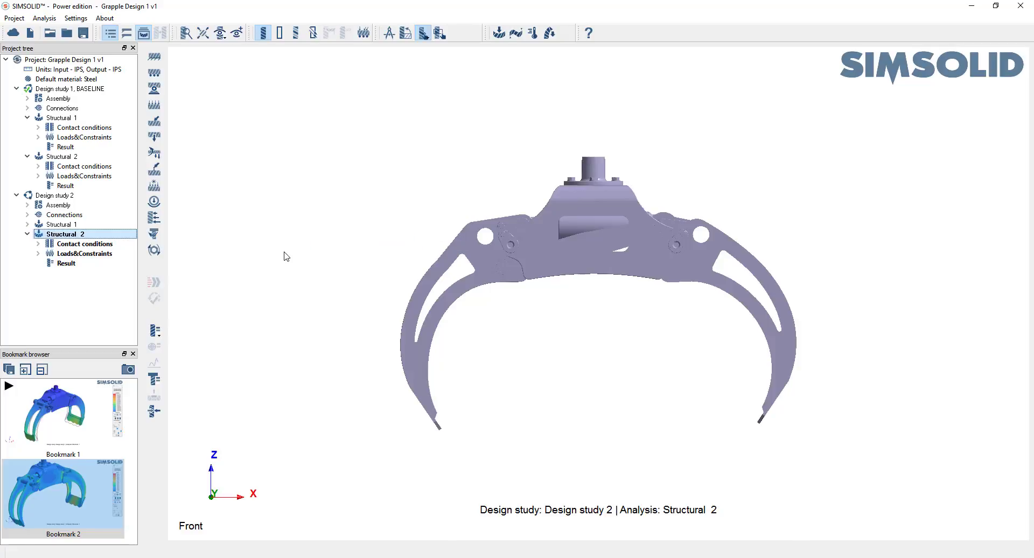
- From Bookmark 1, compare baseline and Design study 2 displacement for Structural 1 and Structural 2
left_click(59, 419)
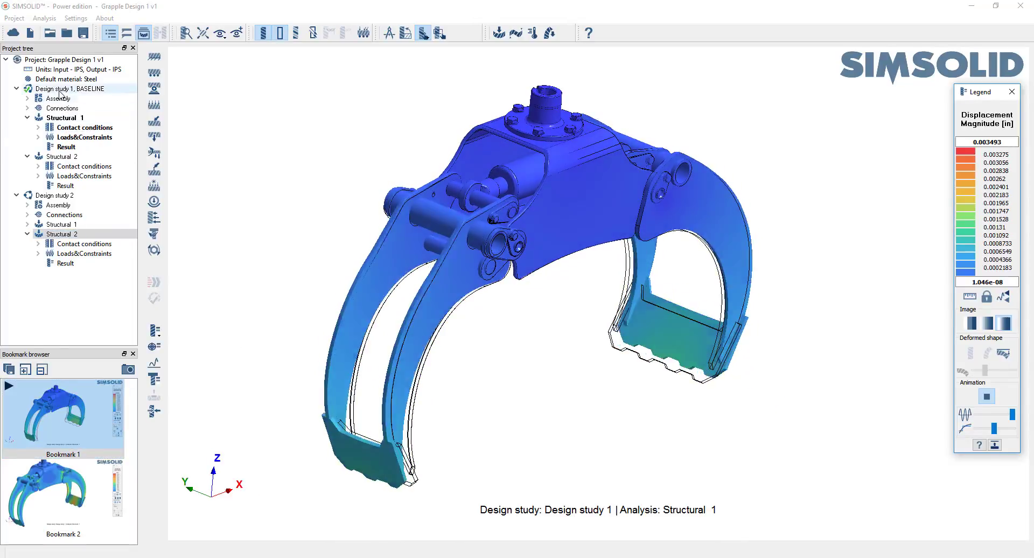
left_click(26, 224)
left_click(61, 253)
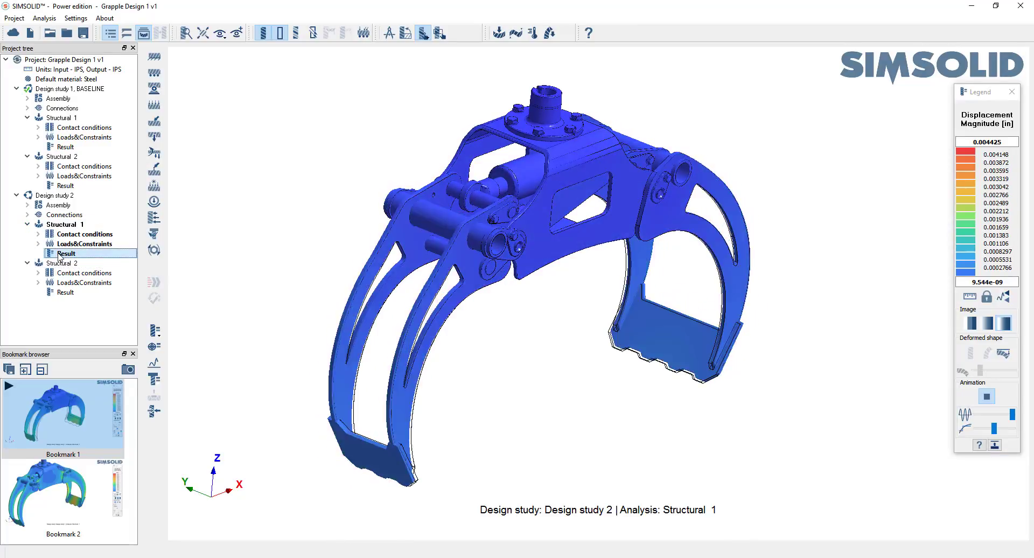
left_click(65, 186)
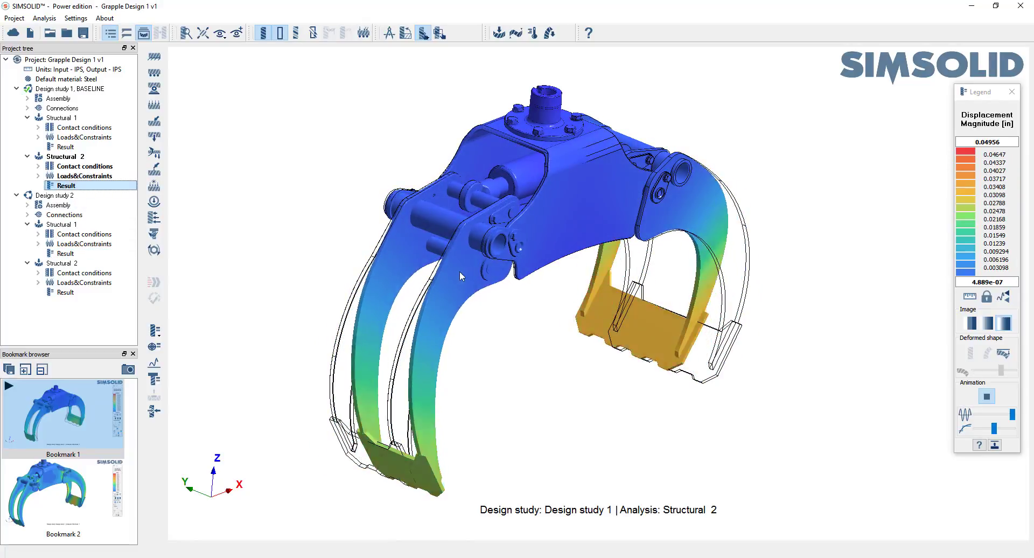
left_click(69, 292)
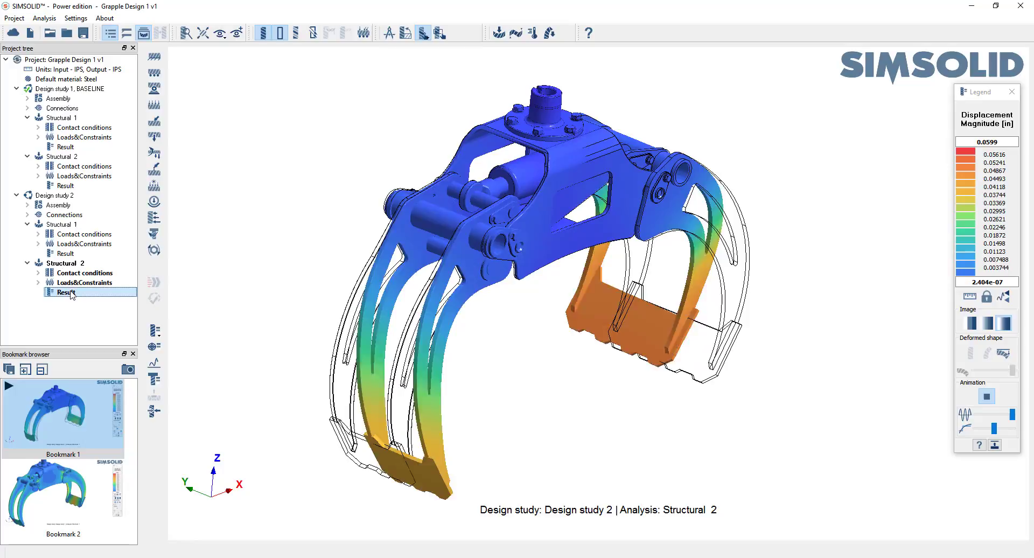
- From Bookmark 2, compare Design study 2 von Mises stress: 921.9 psi versus 5802 psi
left_click(61, 492)
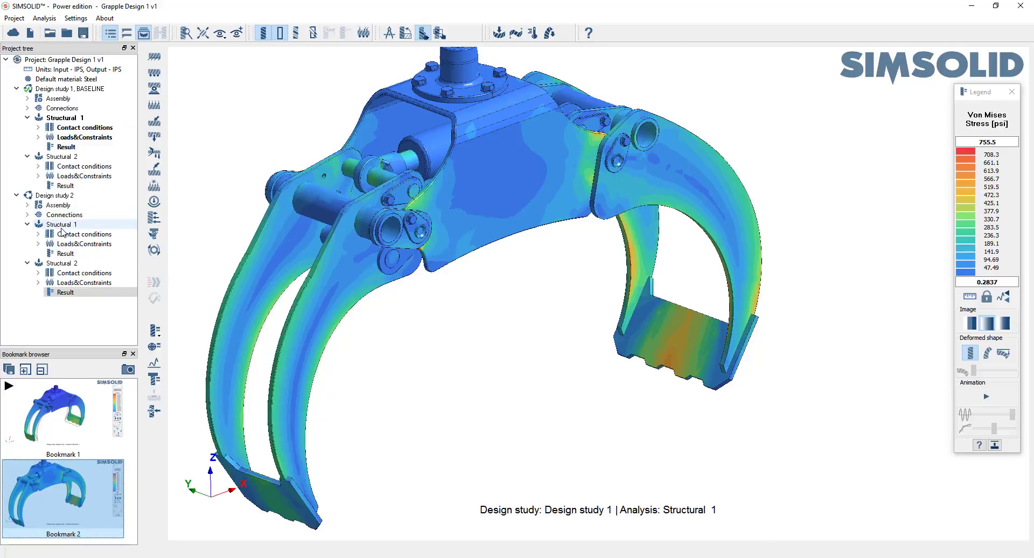
left_click(65, 254)
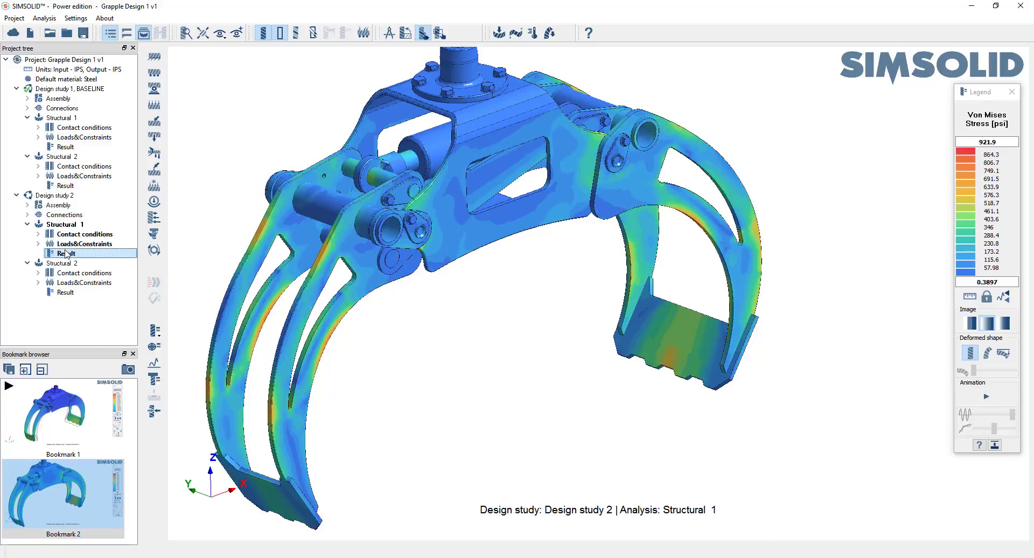
left_click(67, 293)
left_click(65, 253)
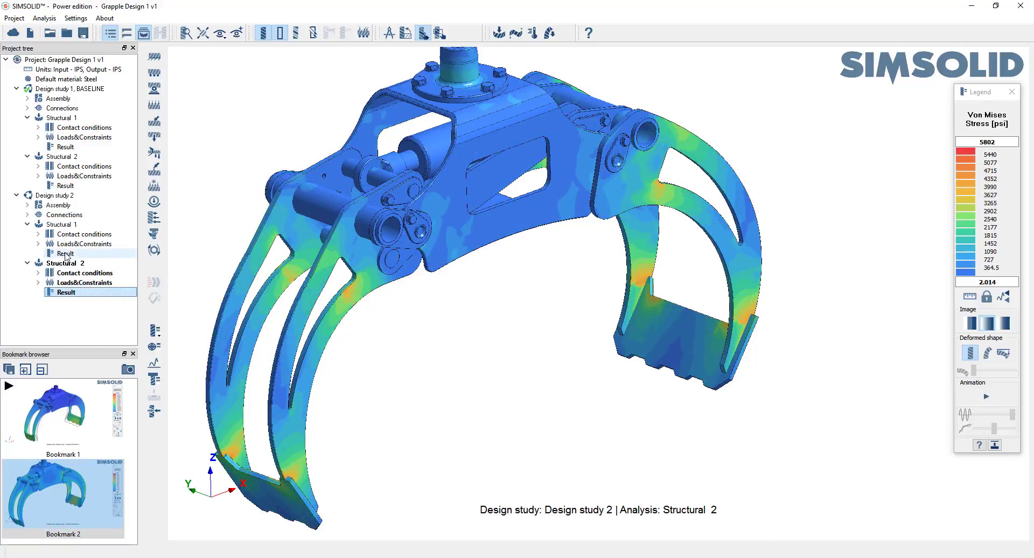